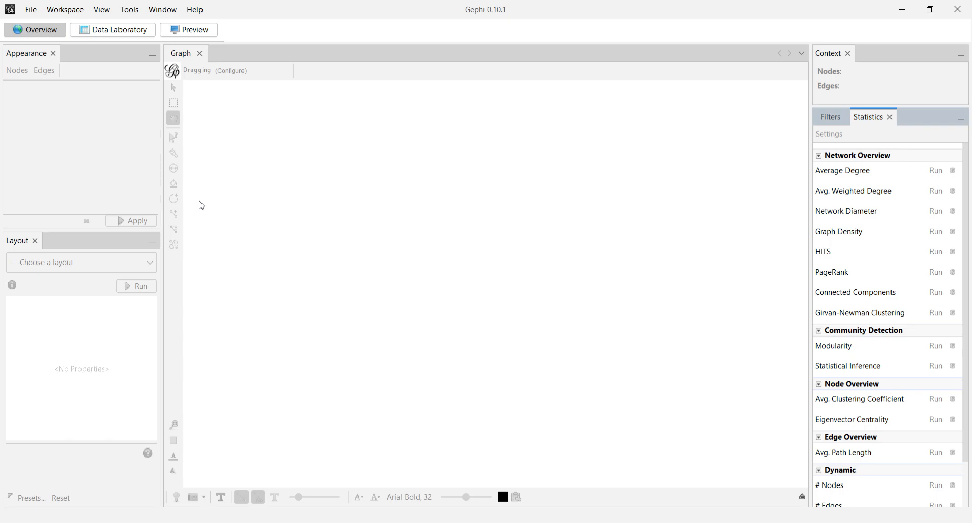
Look at the Data Laboratory and Preview workspaces and return to the Overview.
left_click(119, 36)
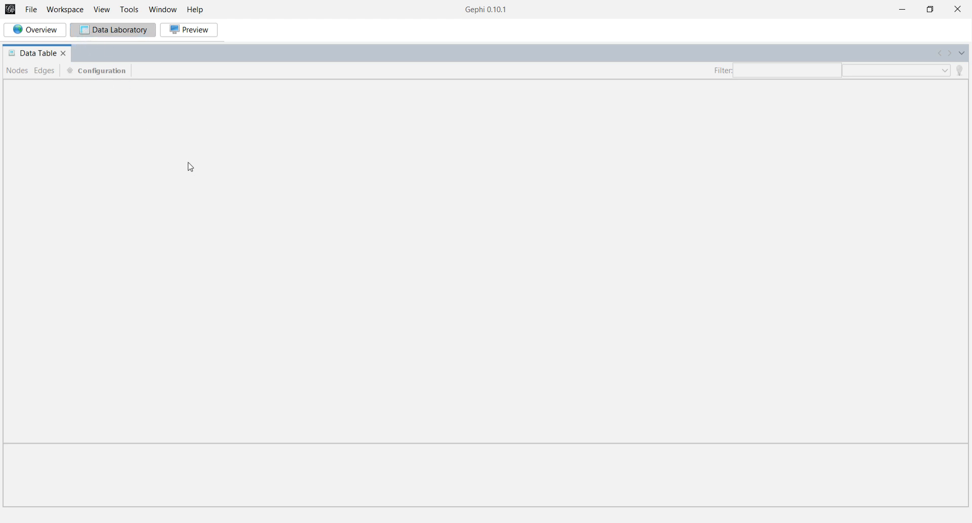
left_click(180, 36)
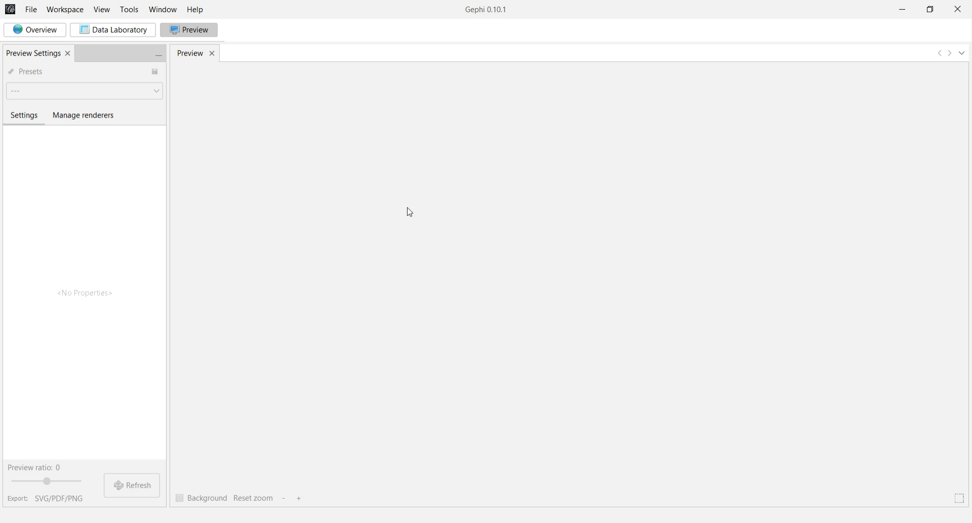
left_click(41, 39)
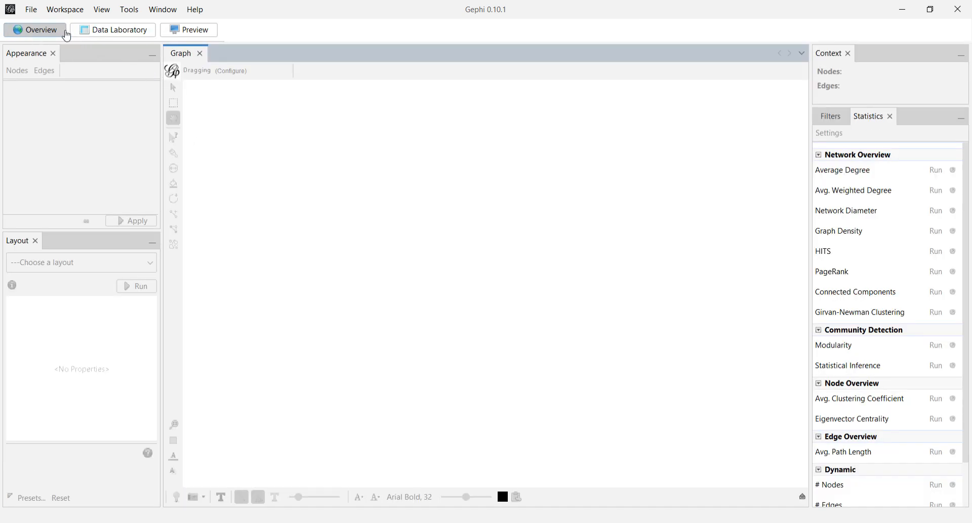
Open the indian_states_network graph file in a workspace.
left_click(31, 11)
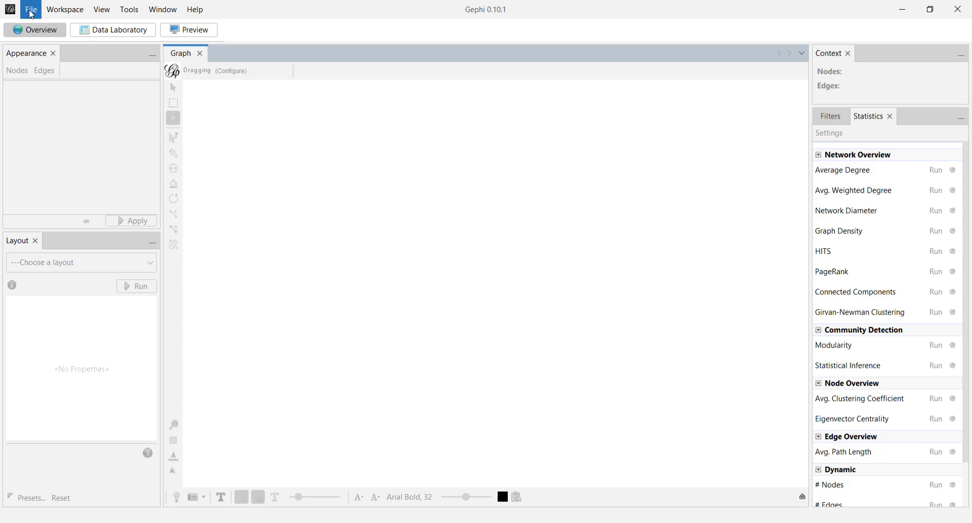
left_click(54, 40)
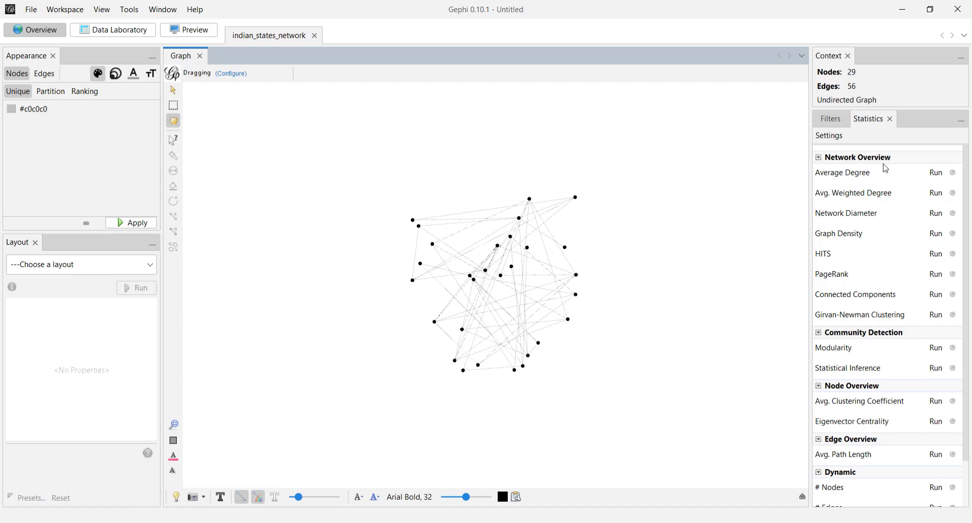
Run the Average Degree, Avg. Weighted Degree, Network Diameter, Graph Density, Connected Components and Eigenvector Centrality statistics.
left_click(937, 173)
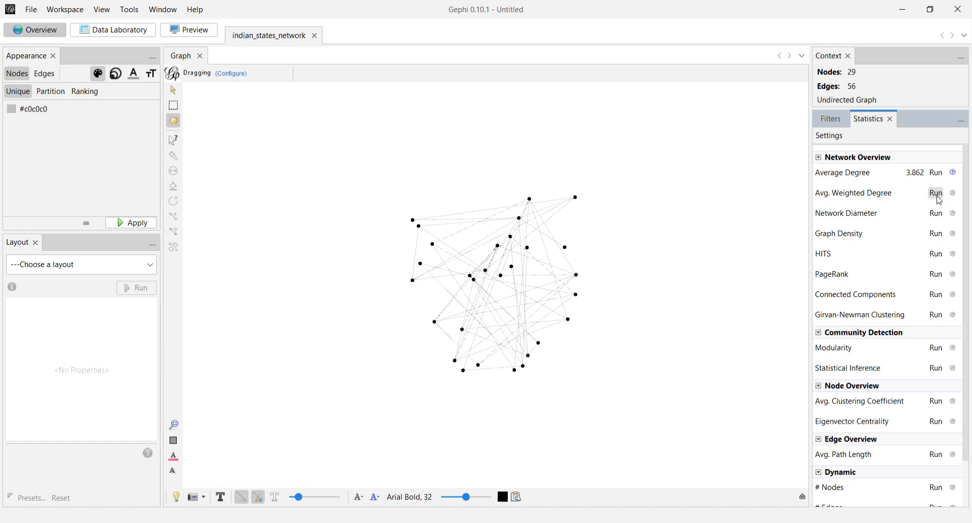
left_click(936, 193)
left_click(935, 213)
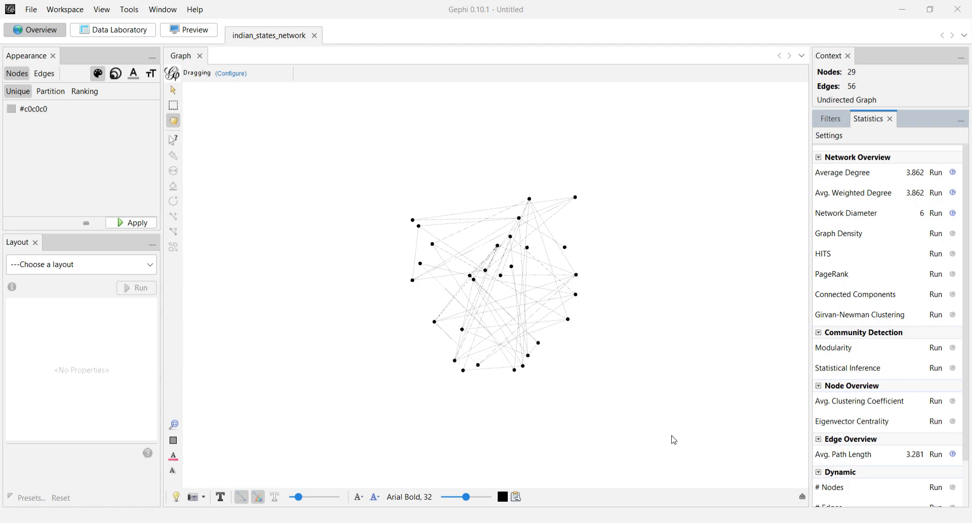
left_click(937, 234)
left_click(935, 297)
left_click(665, 436)
left_click(940, 427)
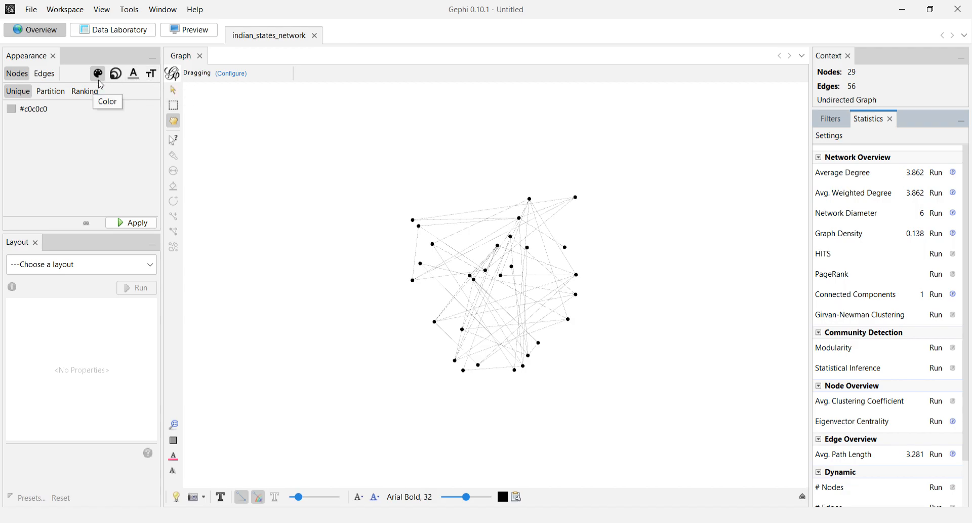
Apply the unique red colour #e33f34 to all nodes of the graph.
left_click(13, 110)
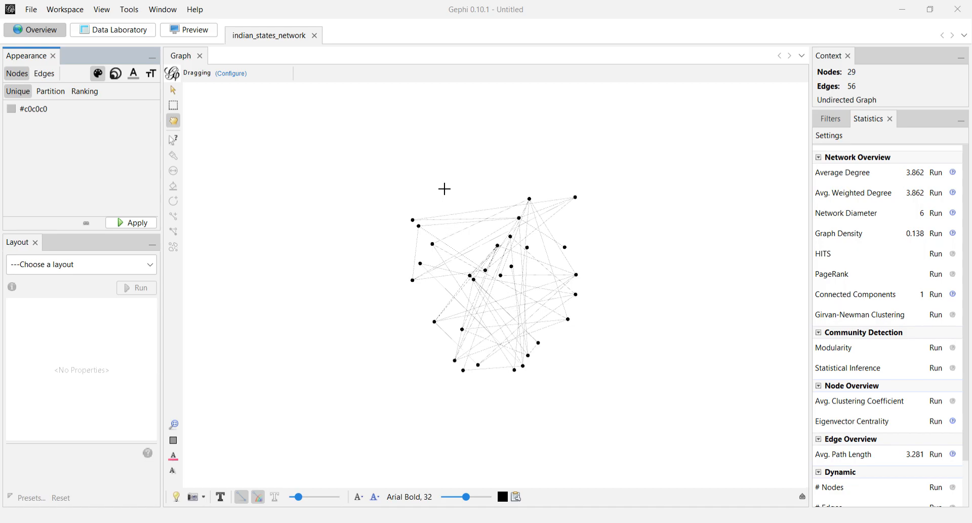
left_click(628, 383)
left_click(138, 226)
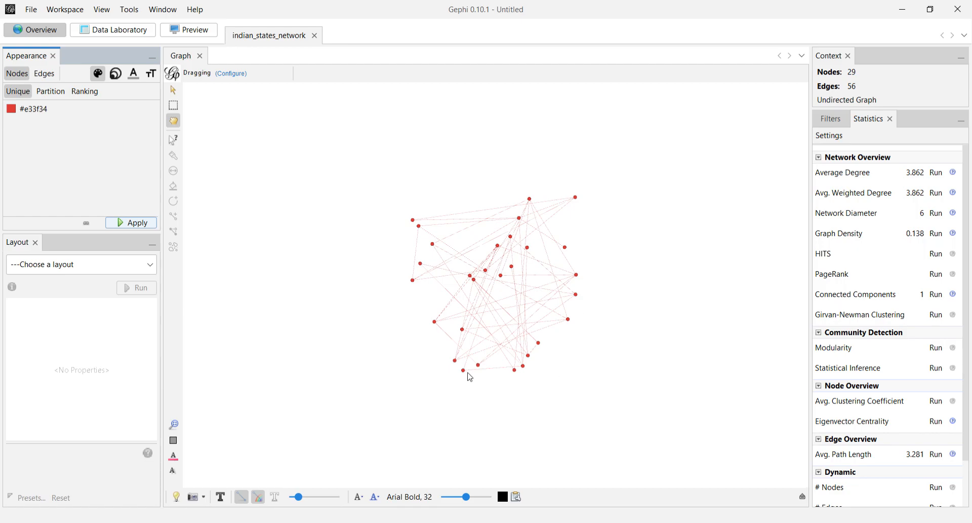
Colour the nodes by partition using the Degree attribute with its default palette.
left_click(58, 96)
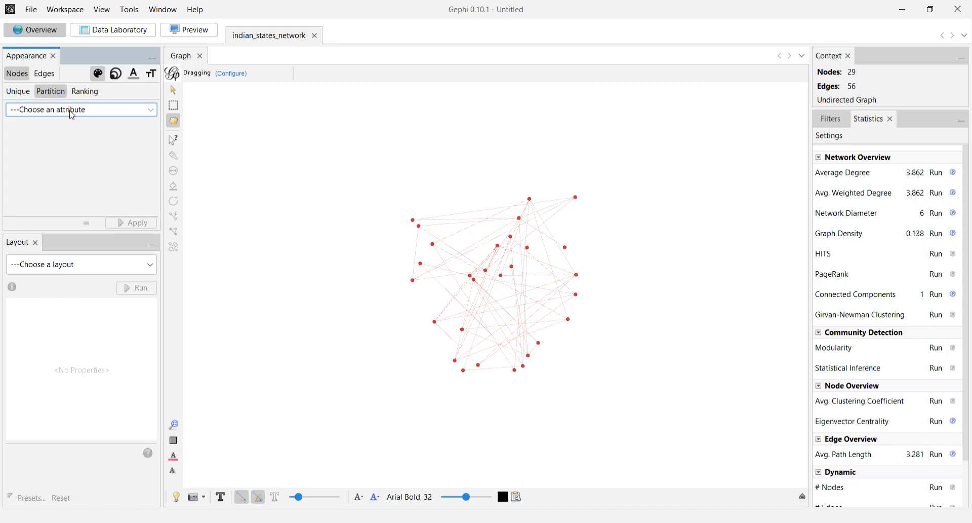
left_click(72, 109)
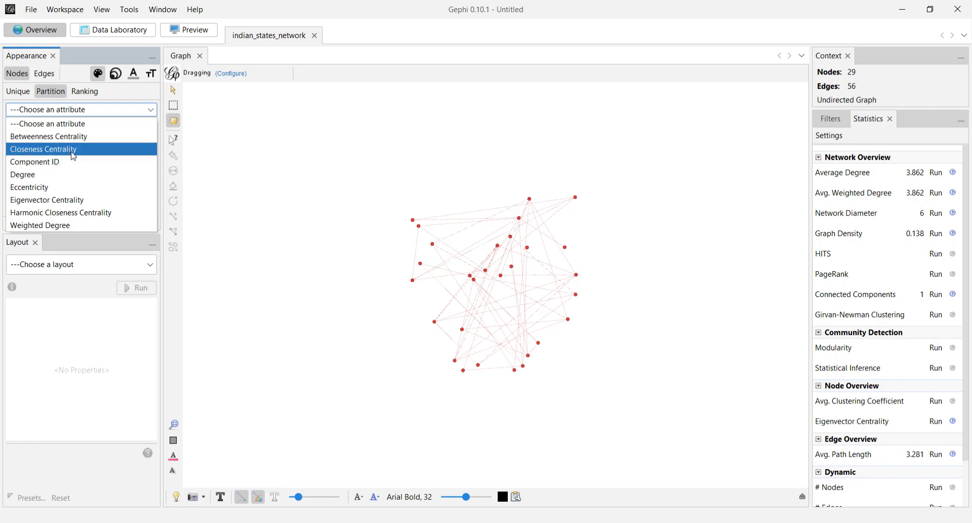
left_click(40, 178)
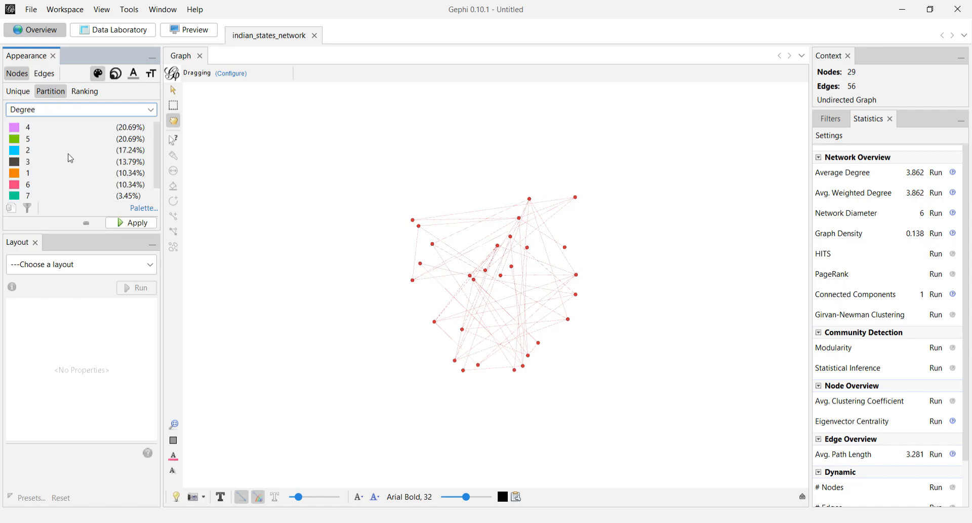
left_click(137, 225)
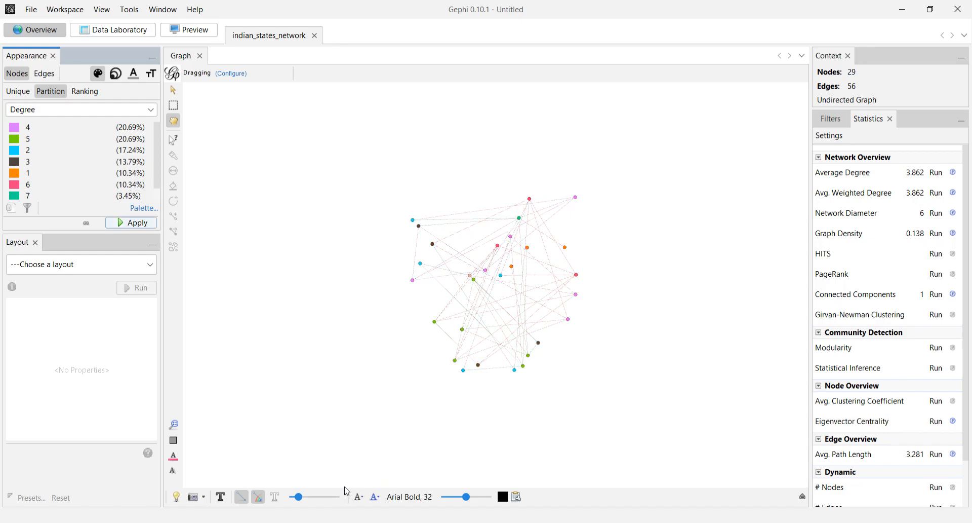
Expand the graph's visualization settings and enlarge the graph to examine the coloured nodes.
left_click(802, 497)
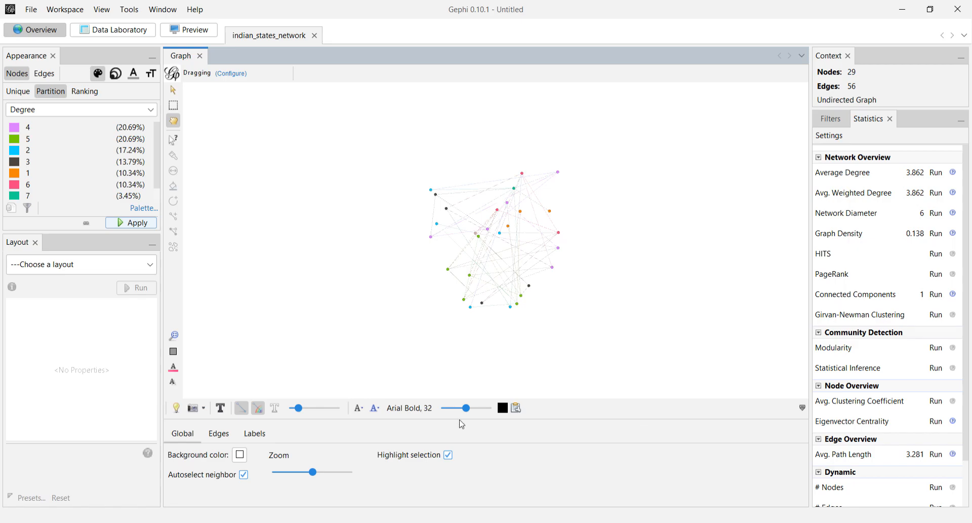
left_click_drag(312, 476, 291, 477)
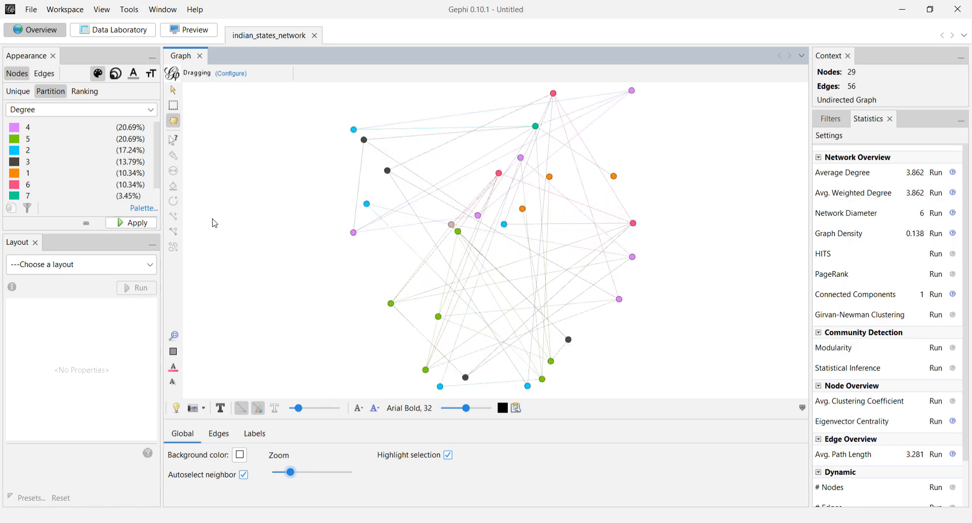
left_click(159, 187)
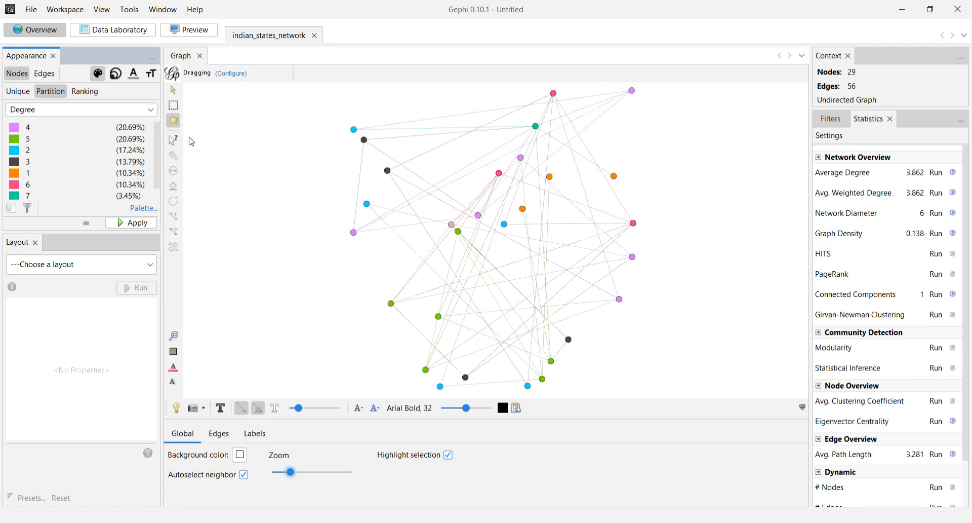
left_click(354, 233)
Colour the nodes by Degree ranking with the white-to-green gradient and replace it with the pink-white-green gradient.
left_click(83, 92)
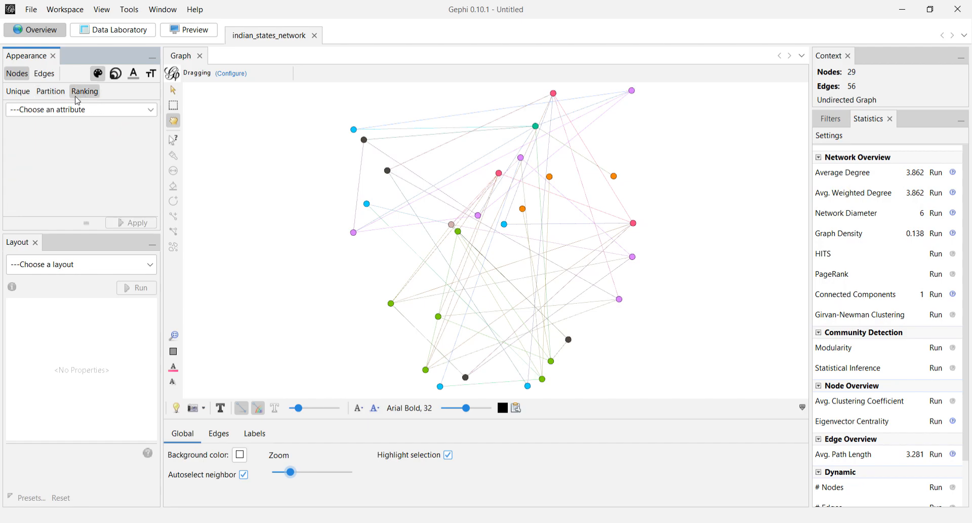
left_click(64, 109)
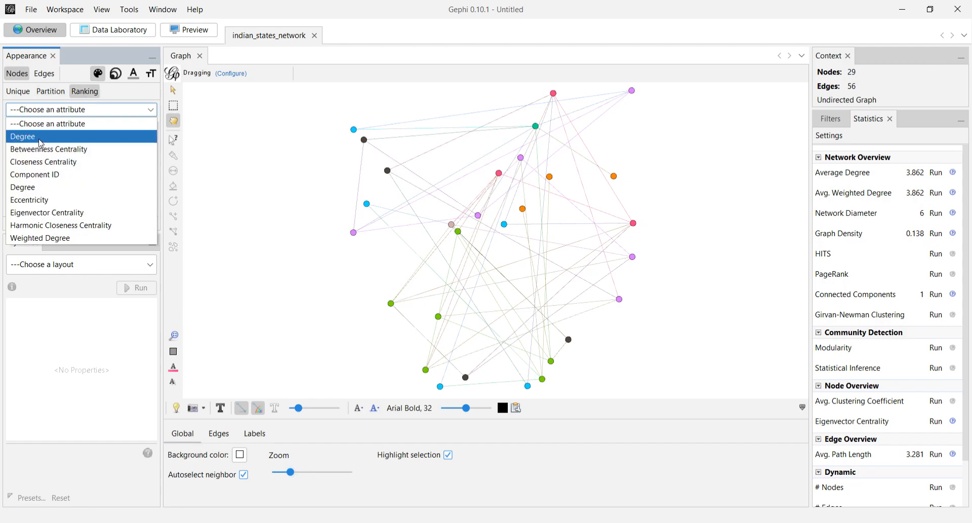
left_click(47, 189)
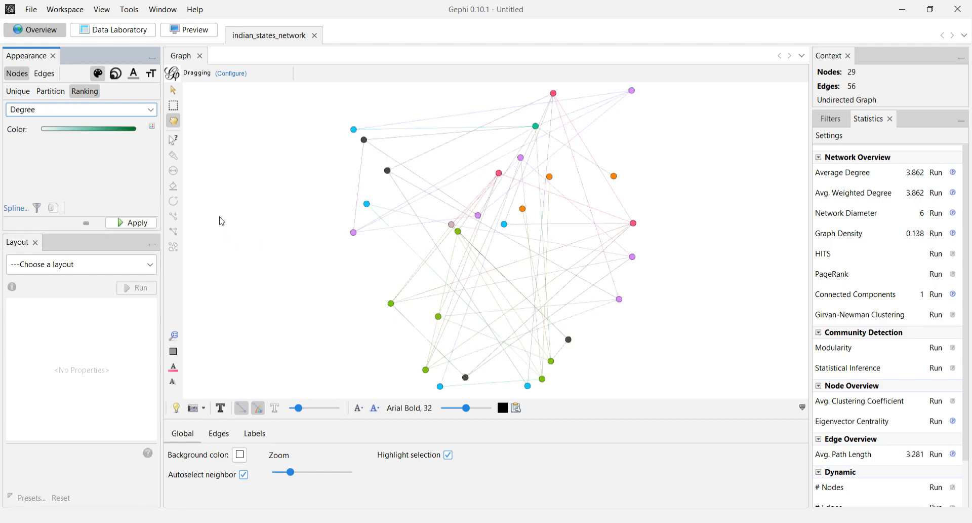
mouse_move(110, 136)
left_click(145, 225)
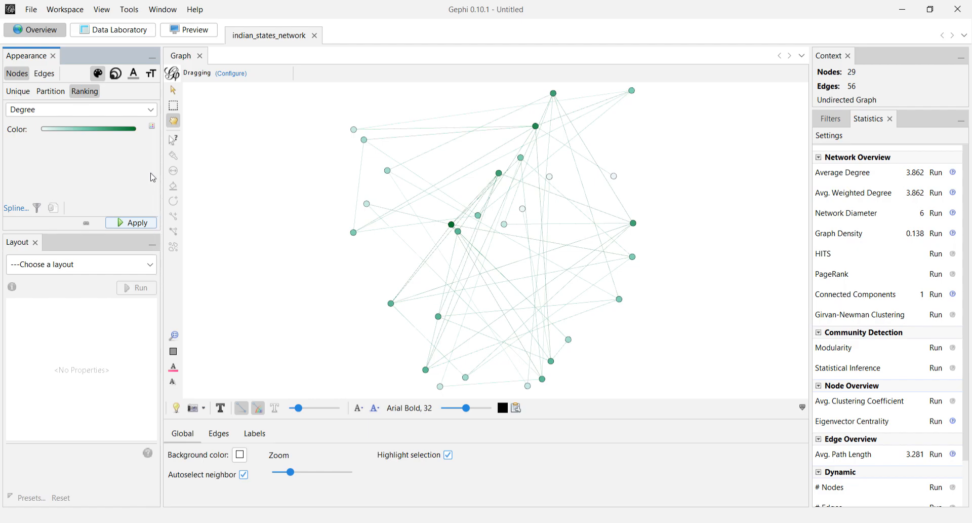
left_click(166, 261)
left_click(139, 225)
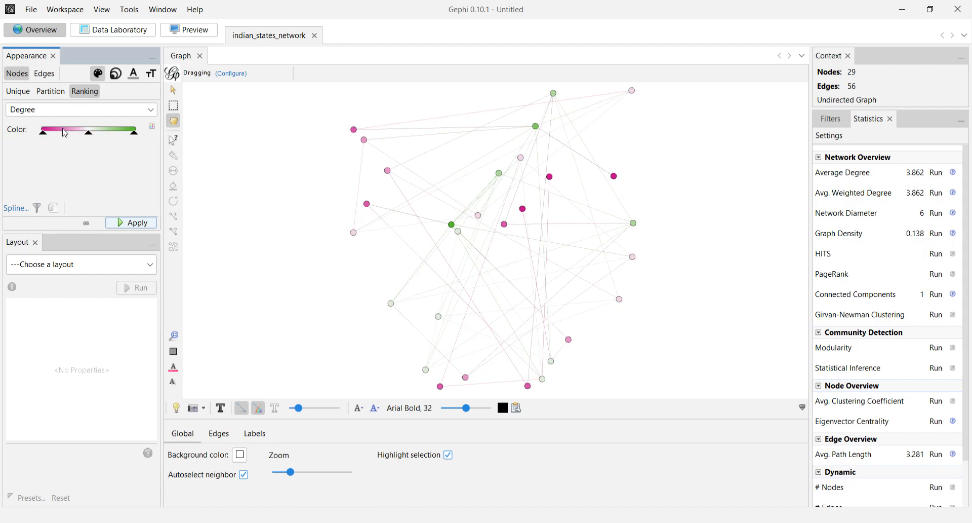
Apply a unique size of 30 to all nodes.
left_click(115, 74)
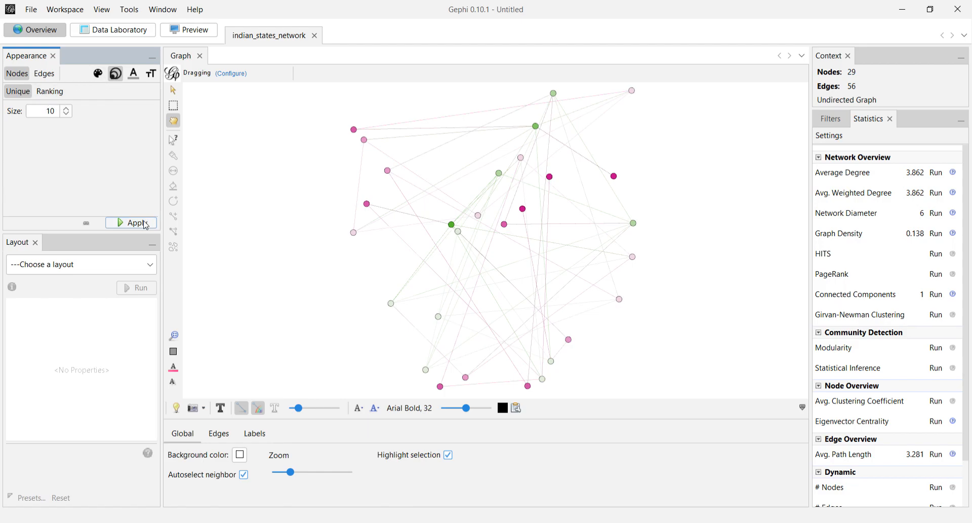
left_click(65, 108)
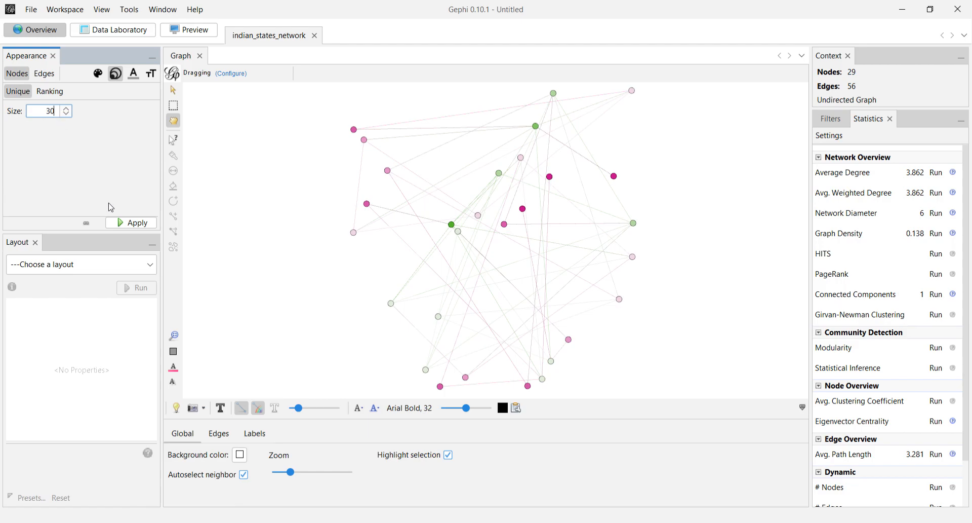
left_click(130, 223)
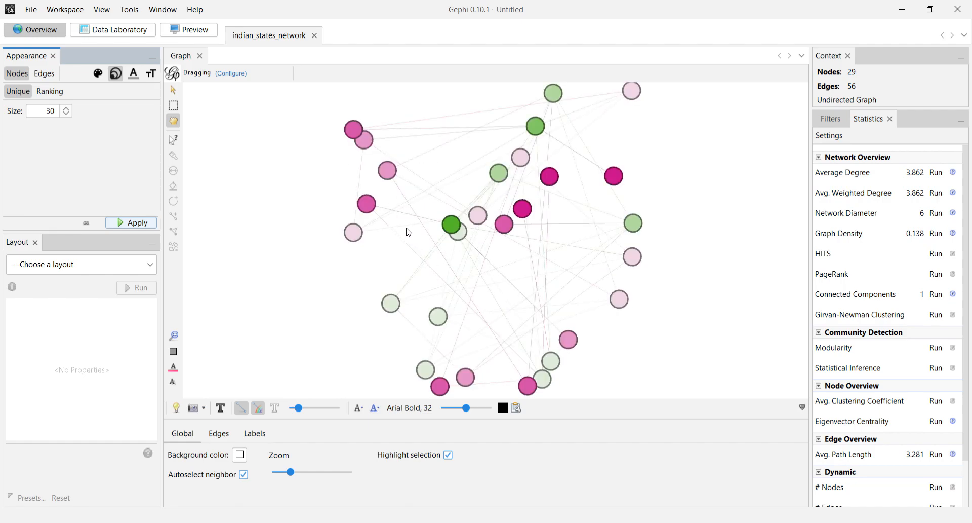
Size the nodes by Degree ranking with a minimum size of 10 and a maximum size of 40.
left_click(54, 94)
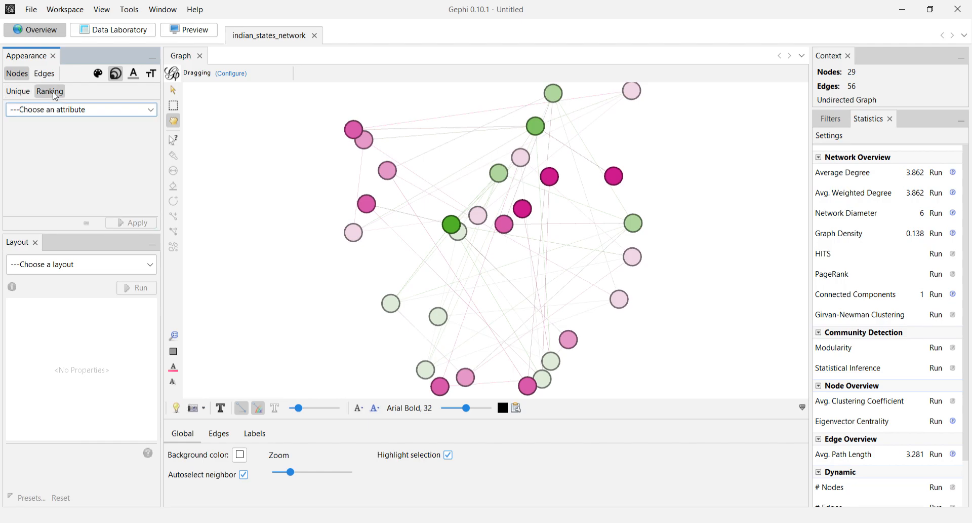
left_click(85, 112)
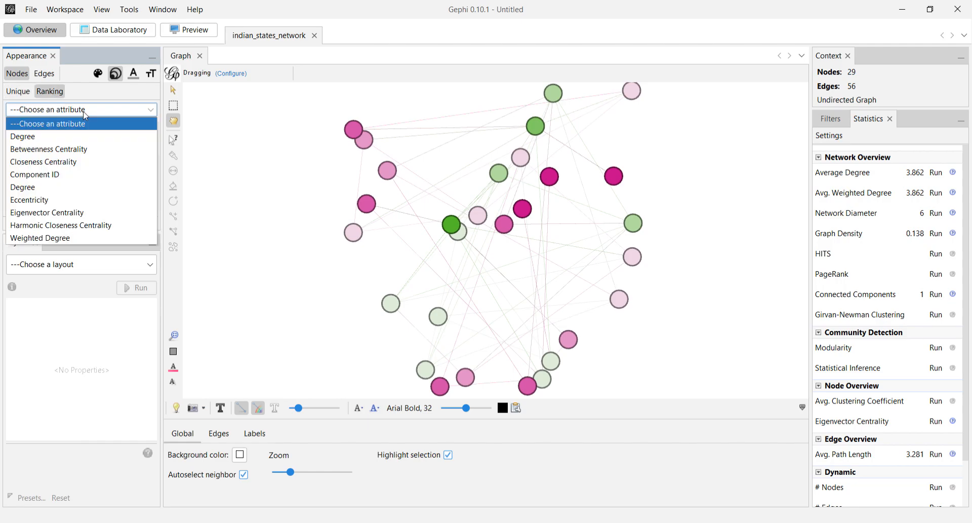
left_click(63, 137)
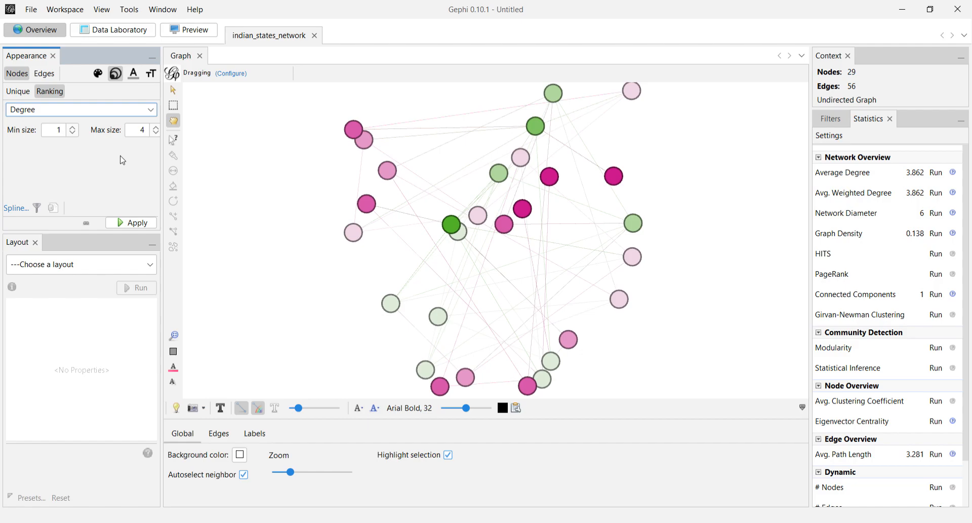
left_click(63, 132)
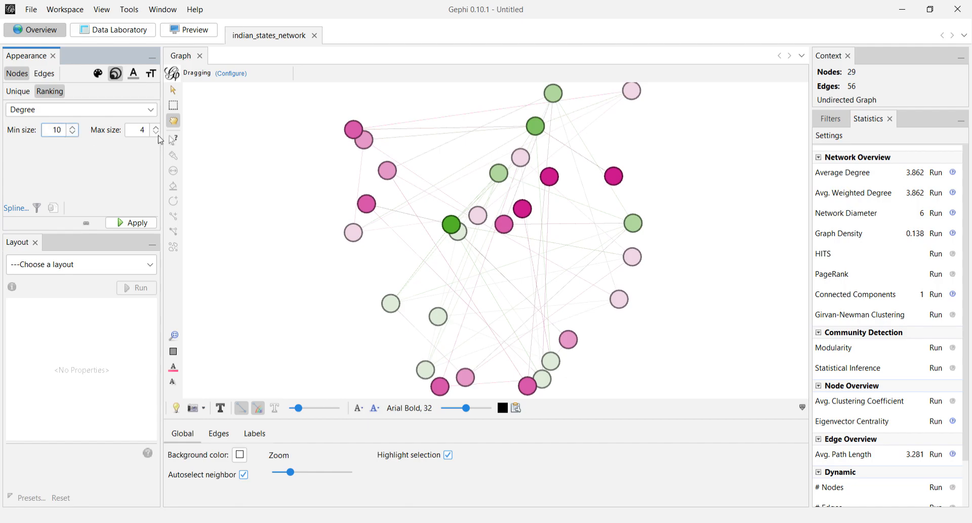
left_click(146, 136)
left_click(133, 223)
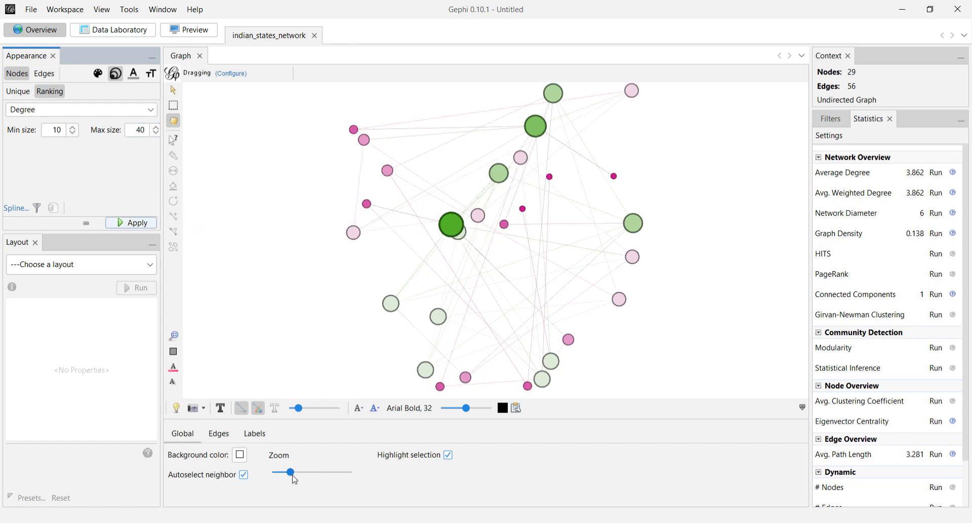
left_click_drag(291, 473, 293, 473)
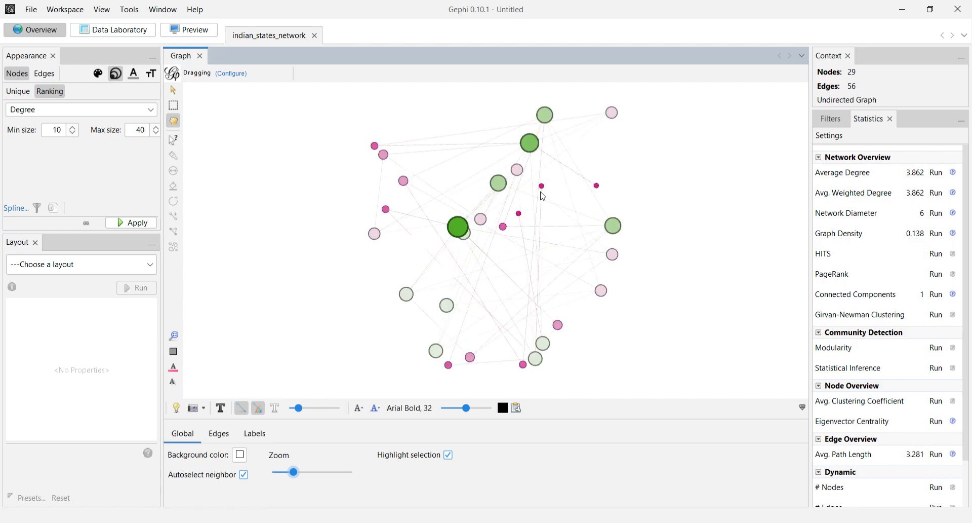
Show the node labels and colour them by the Degree partition.
left_click(135, 77)
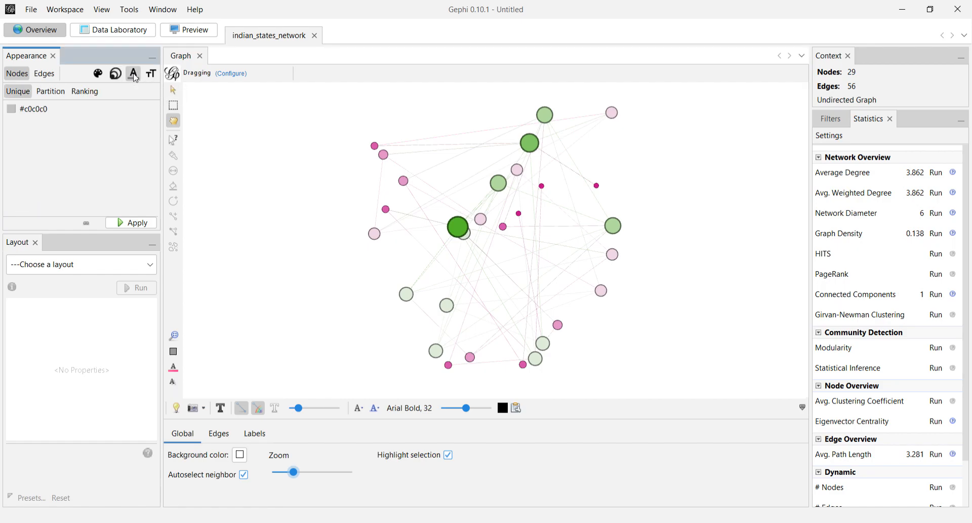
left_click(46, 94)
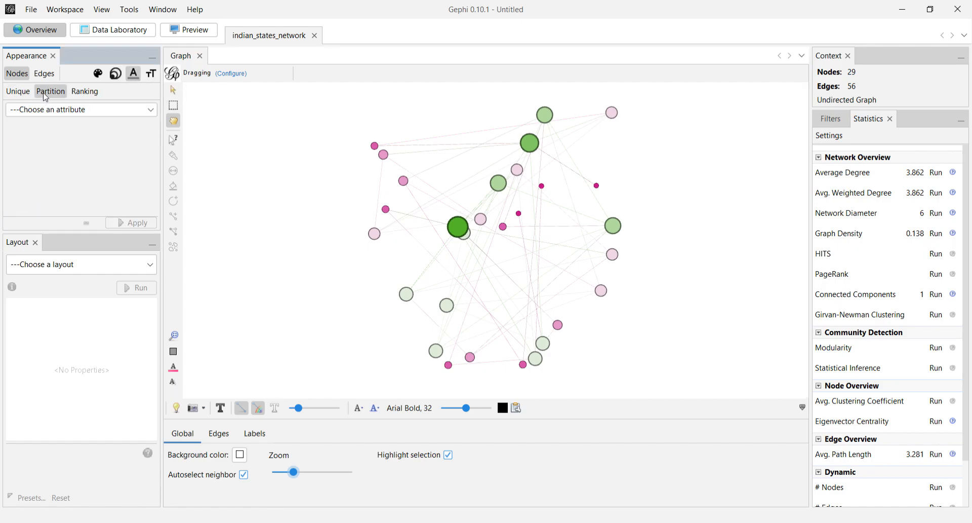
left_click(64, 109)
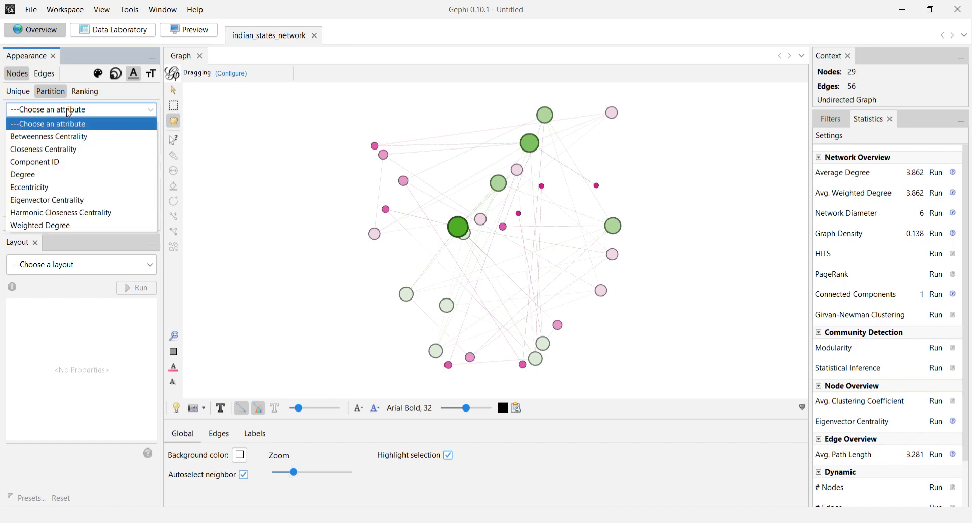
left_click(62, 175)
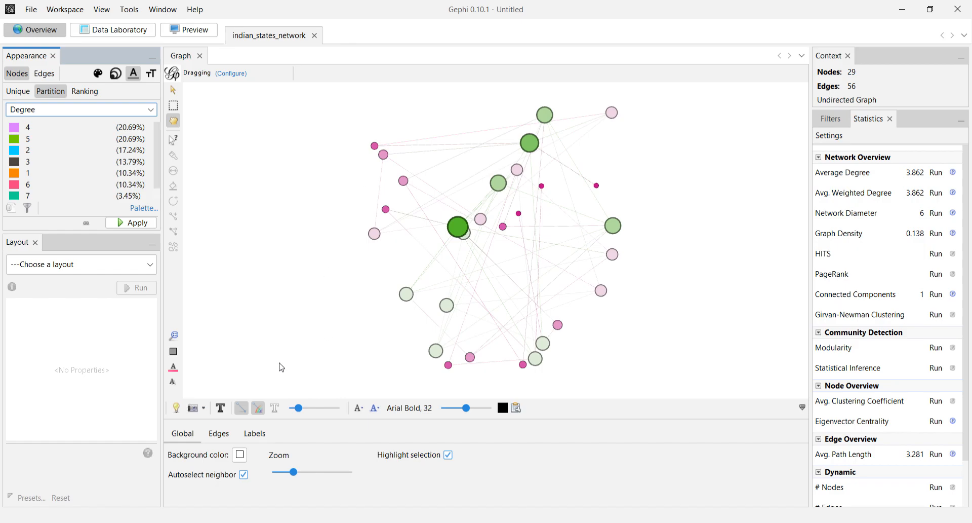
left_click(221, 410)
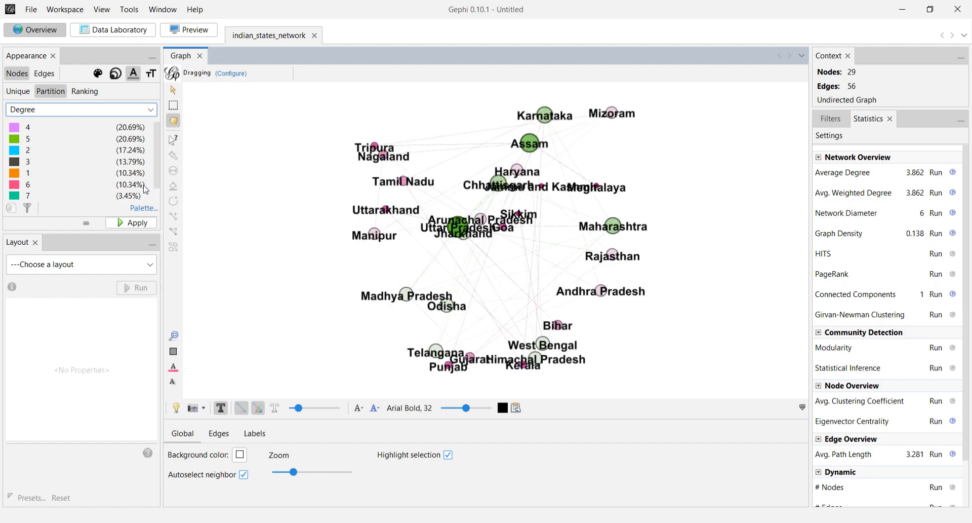
left_click(138, 223)
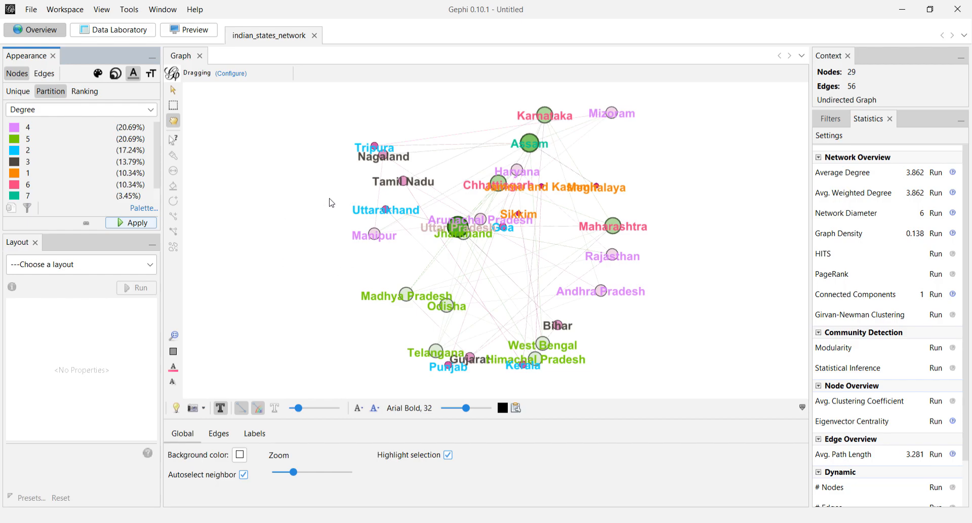
Recolour the node labels by Degree ranking instead of by partition.
left_click(85, 91)
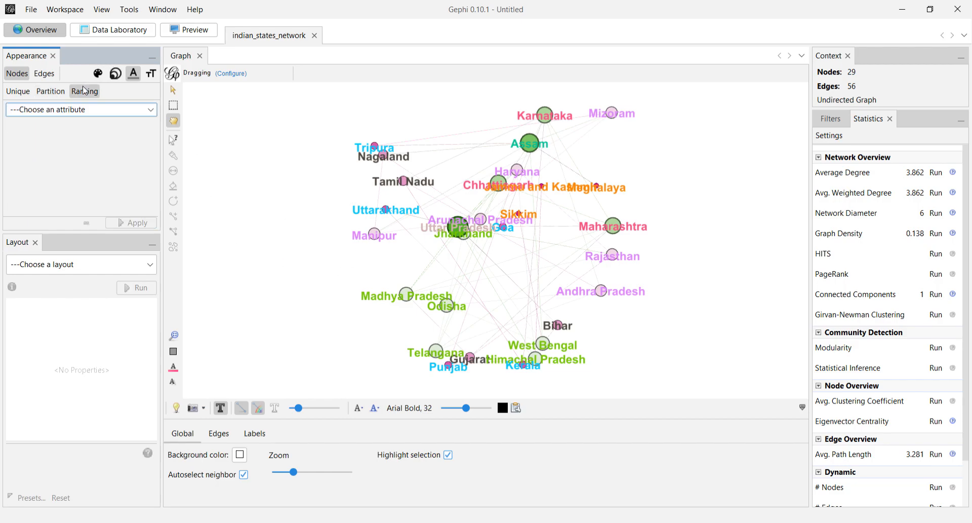
left_click(90, 116)
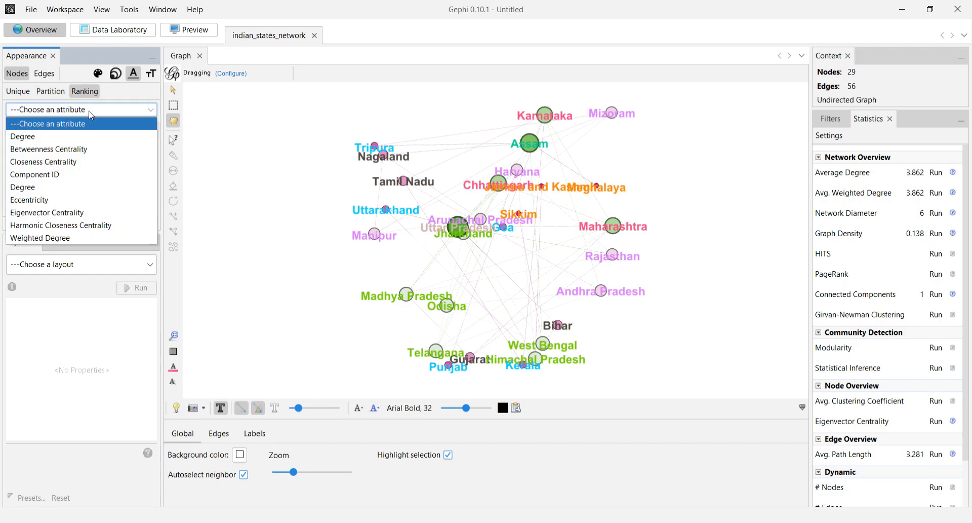
left_click(85, 188)
left_click(121, 224)
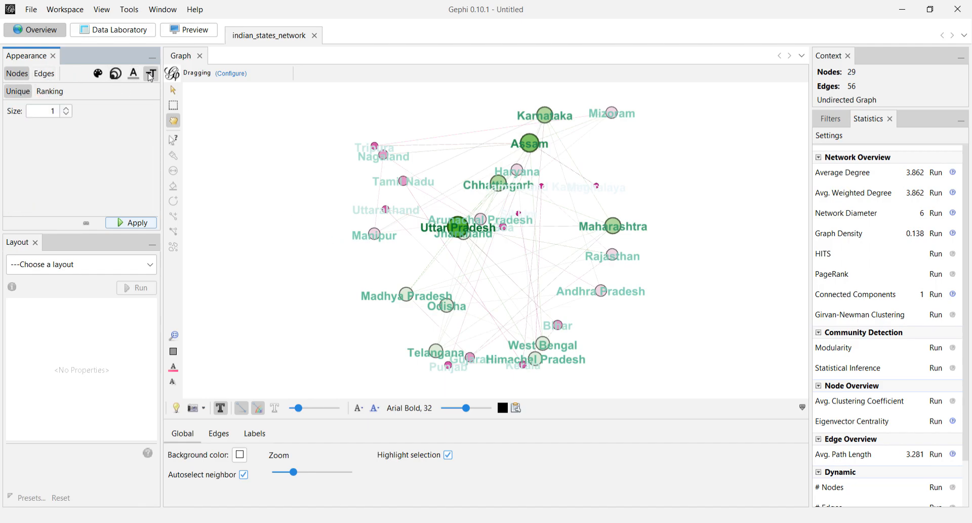
Size the node labels by Degree ranking from 0.5 to 2.5, and reduce the maximum size to 1.5.
left_click(57, 91)
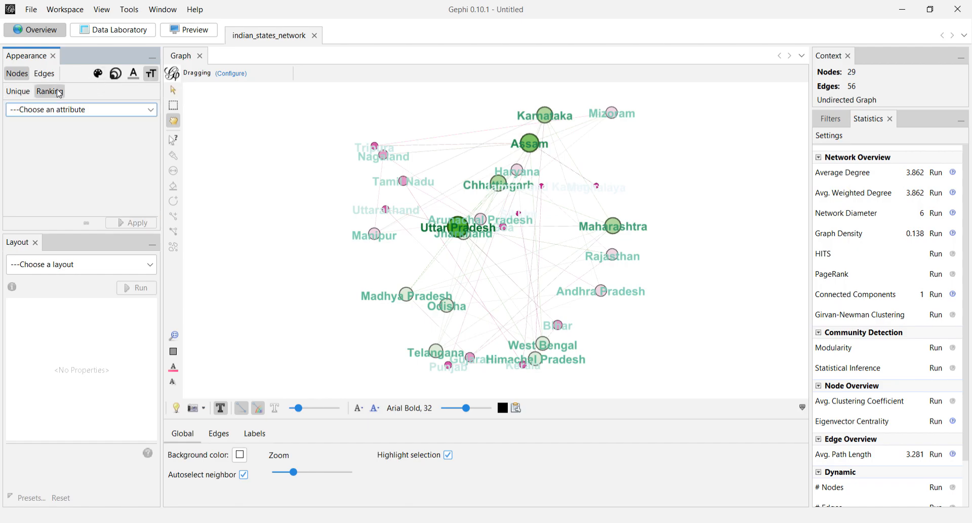
left_click(73, 114)
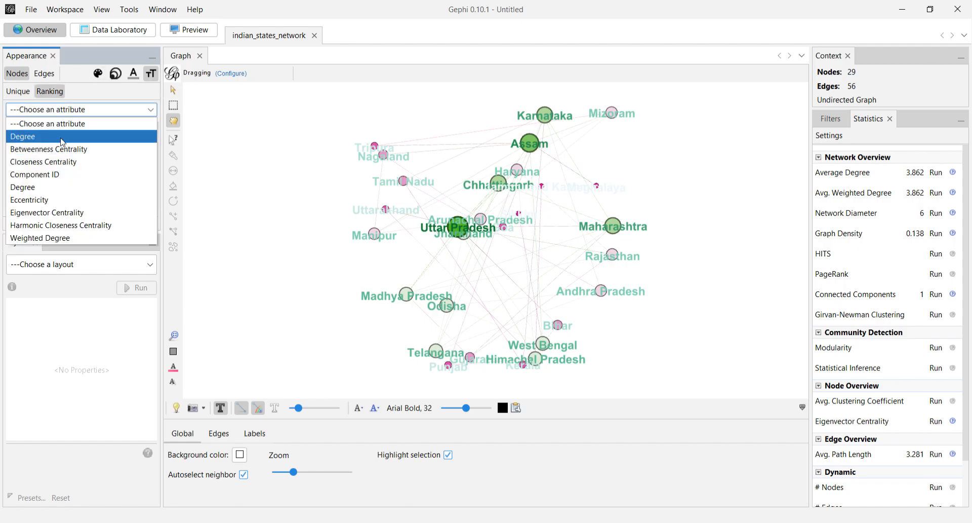
left_click(63, 137)
left_click(61, 134)
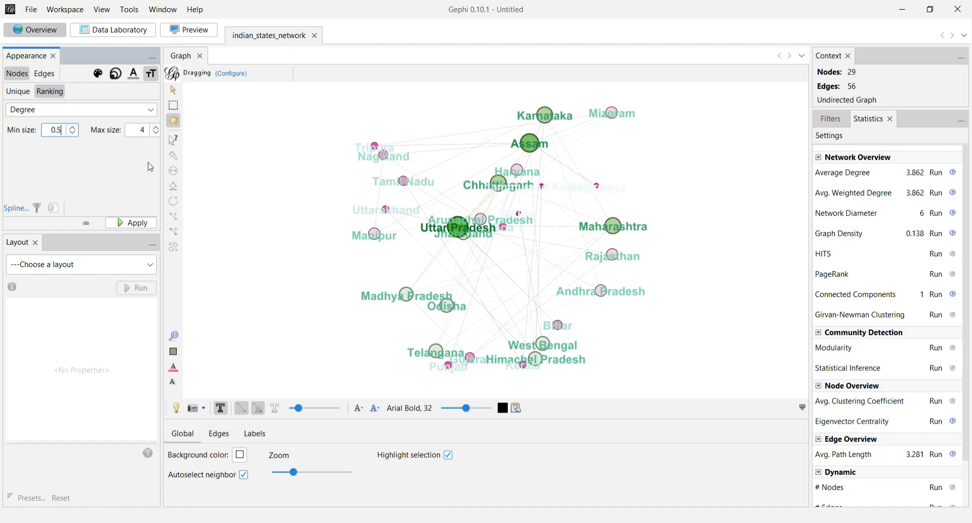
left_click(143, 131)
type("2.5")
left_click(136, 223)
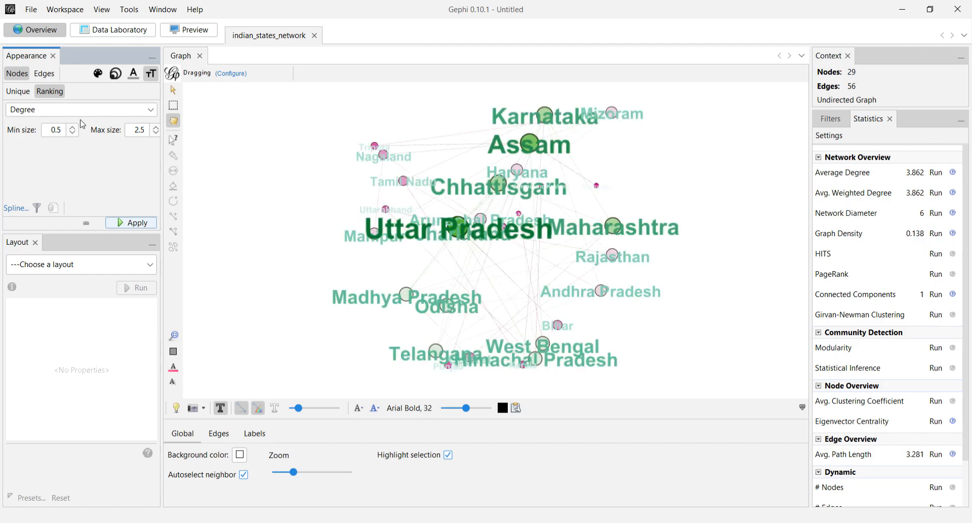
left_click(137, 137)
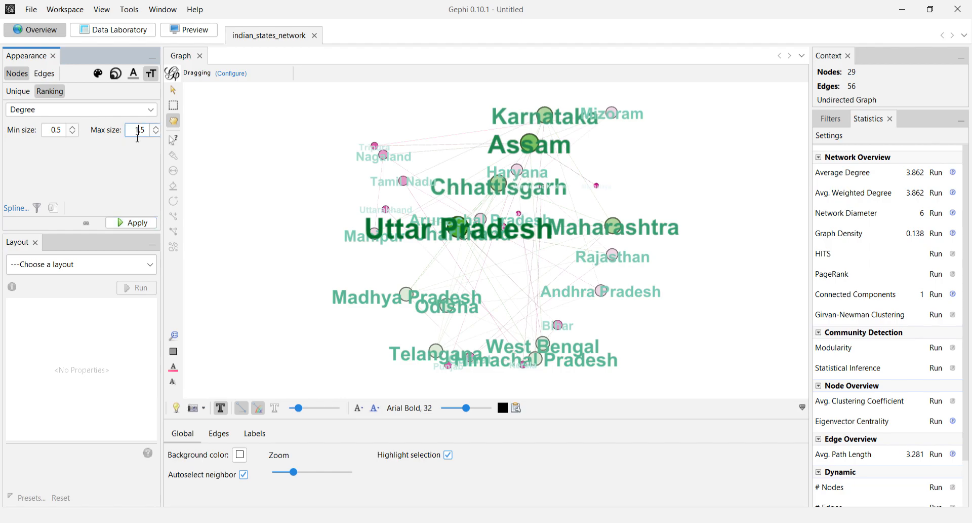
left_click(133, 223)
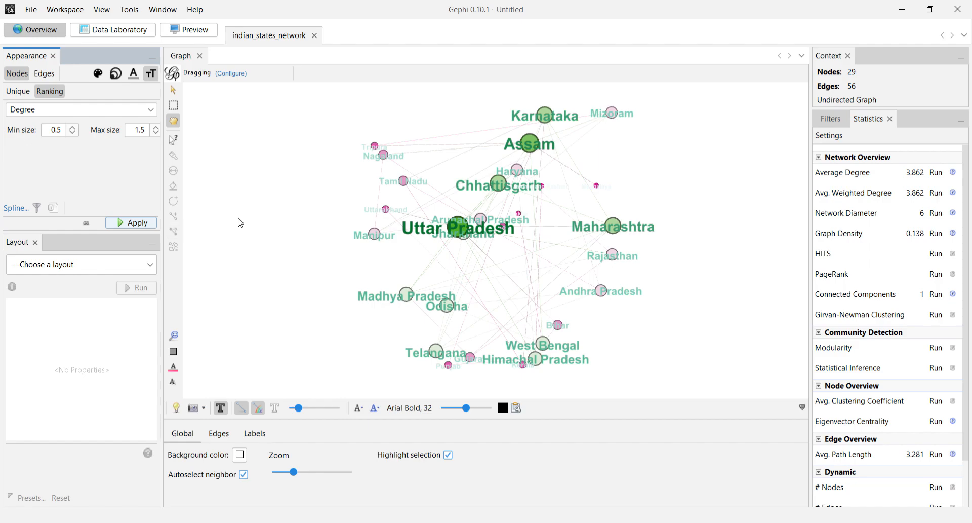
left_click(43, 76)
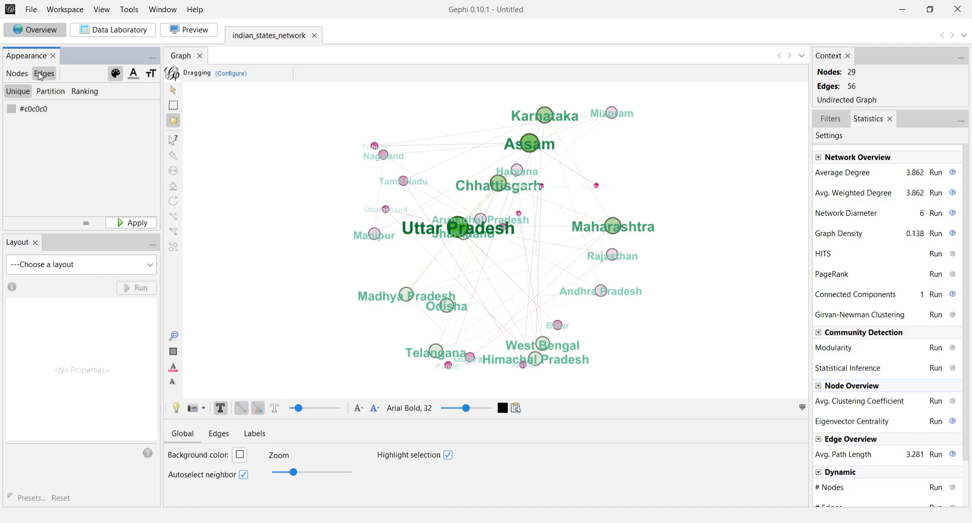
left_click(58, 93)
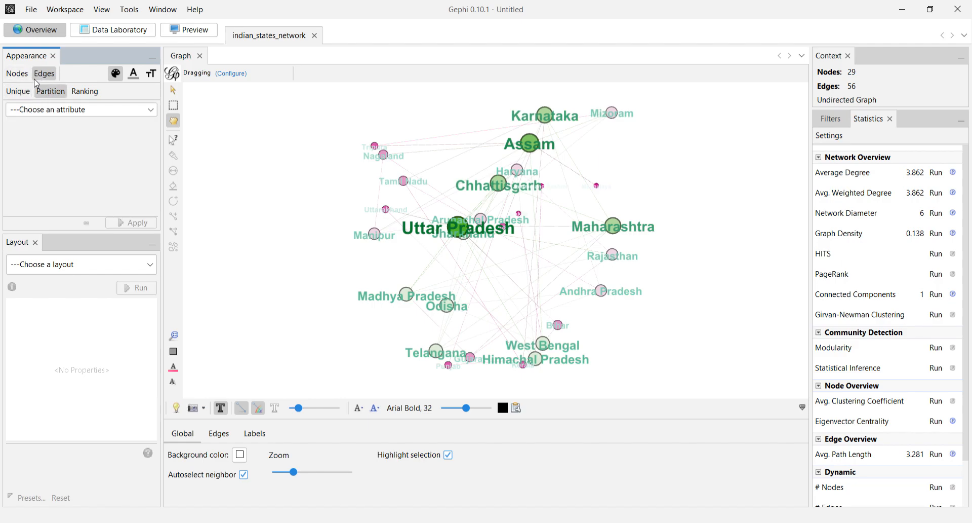
left_click(20, 76)
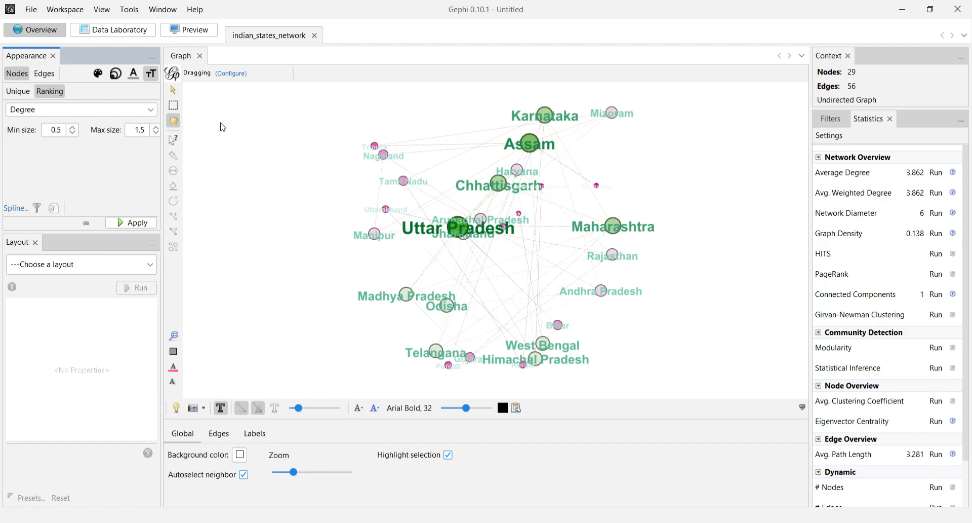
Examine the edge table's sources, targets and weights and the node table's computed statistics in the Data Laboratory.
left_click(125, 34)
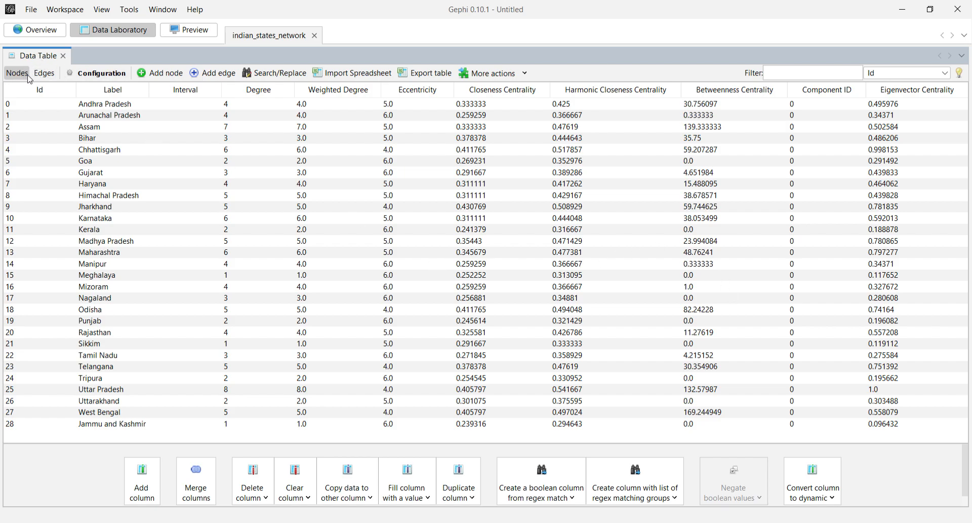
left_click(44, 73)
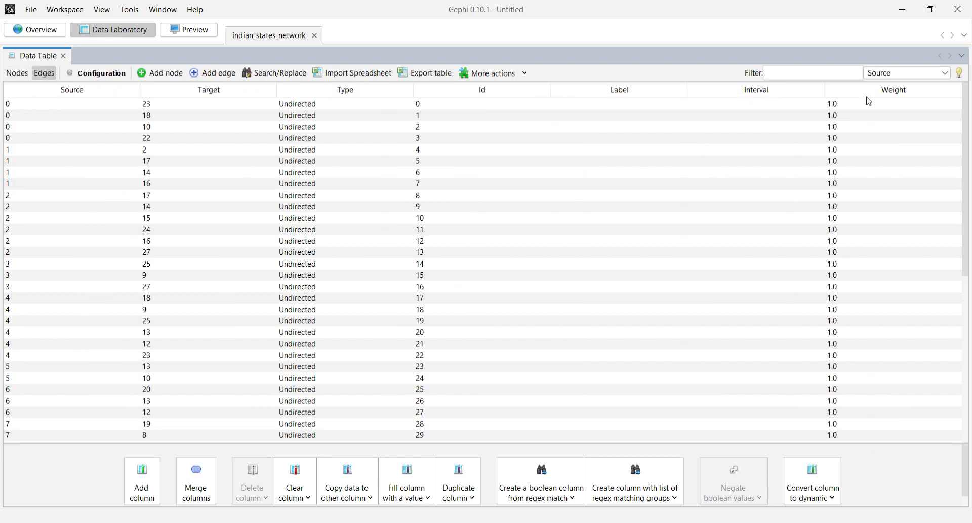
scroll(855, 184, "down", 9)
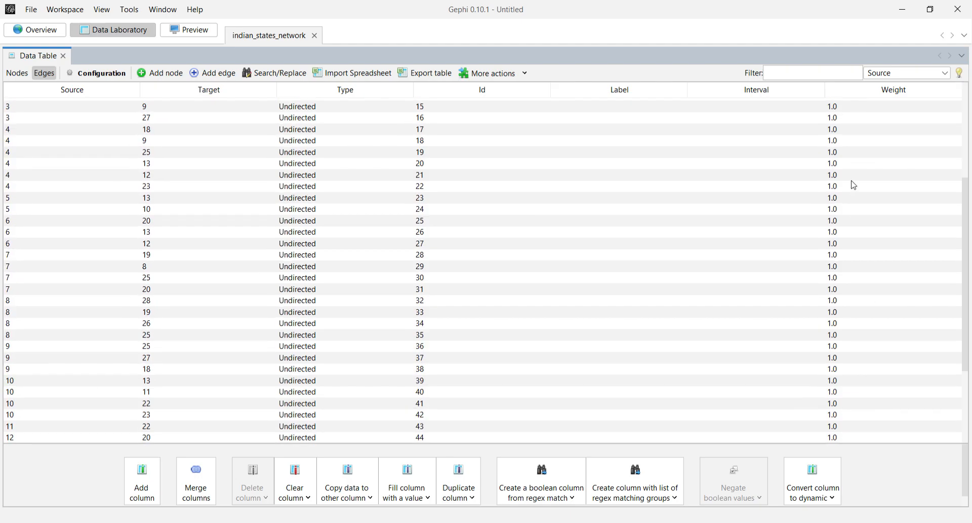
scroll(855, 185, "up", 9)
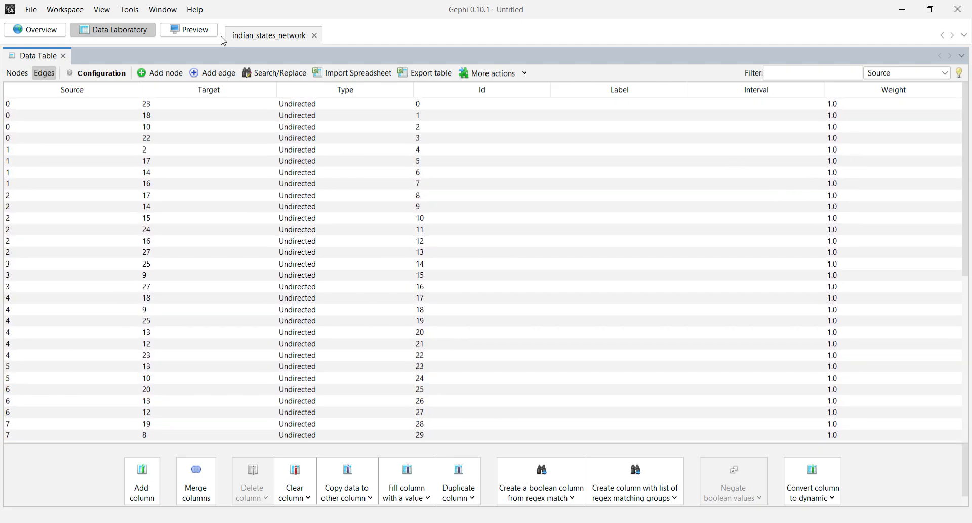
left_click(41, 34)
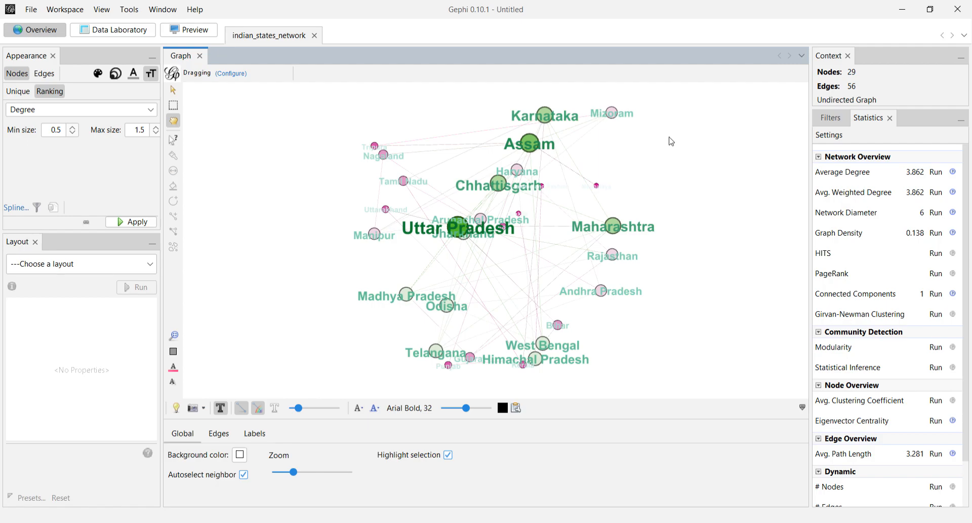
left_click(143, 31)
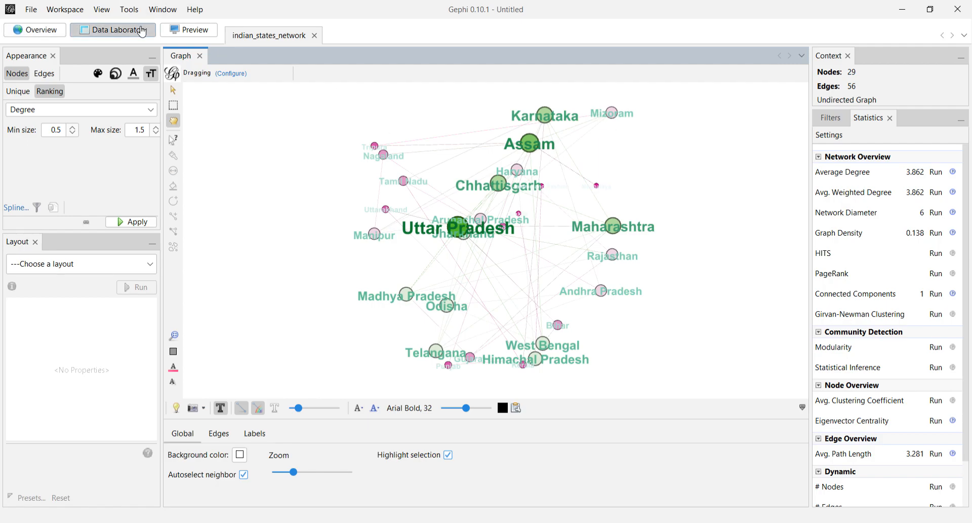
scroll(267, 244, "down", 8)
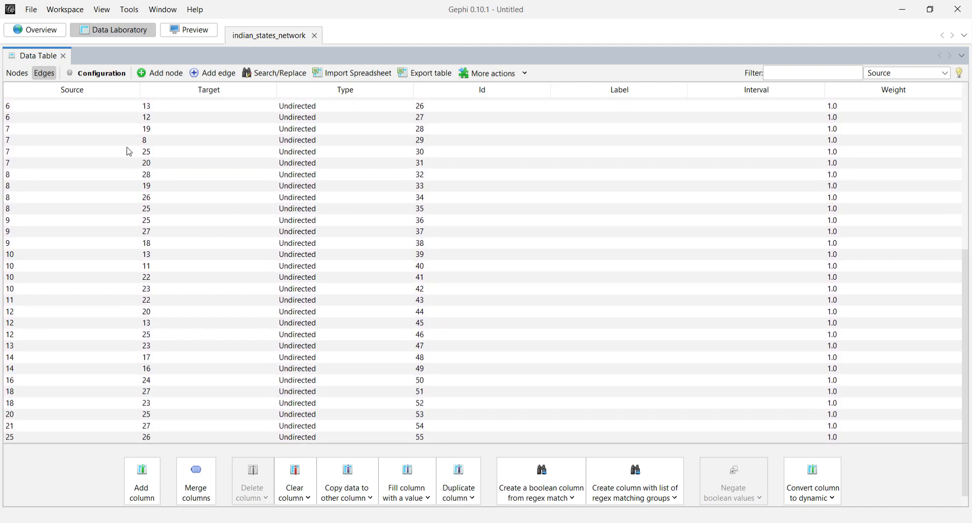
left_click(25, 76)
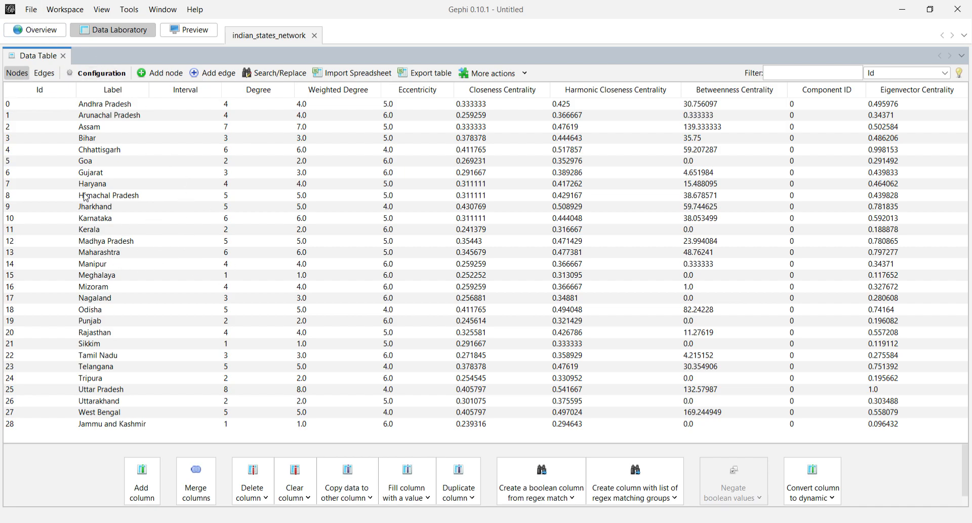
Render the graph preview with the Default preset and return to the graph overview.
left_click(183, 30)
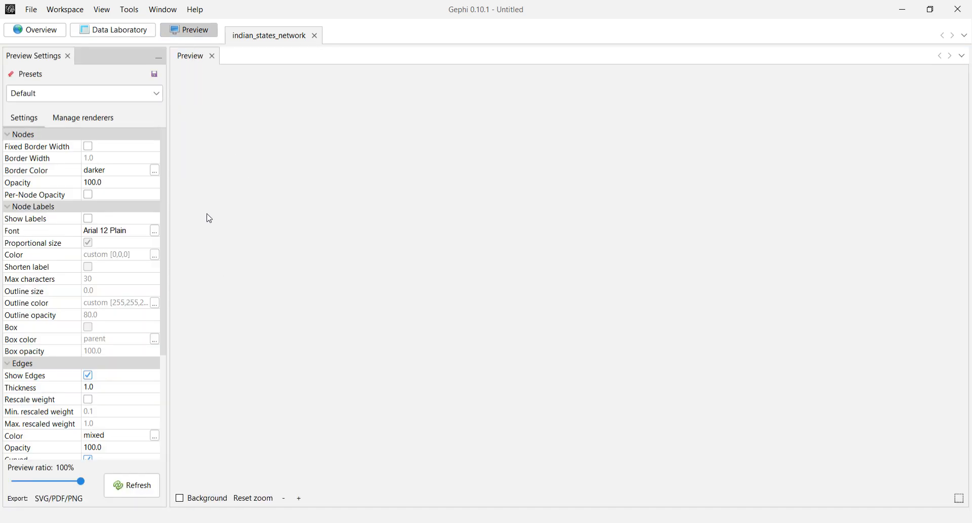
left_click(132, 485)
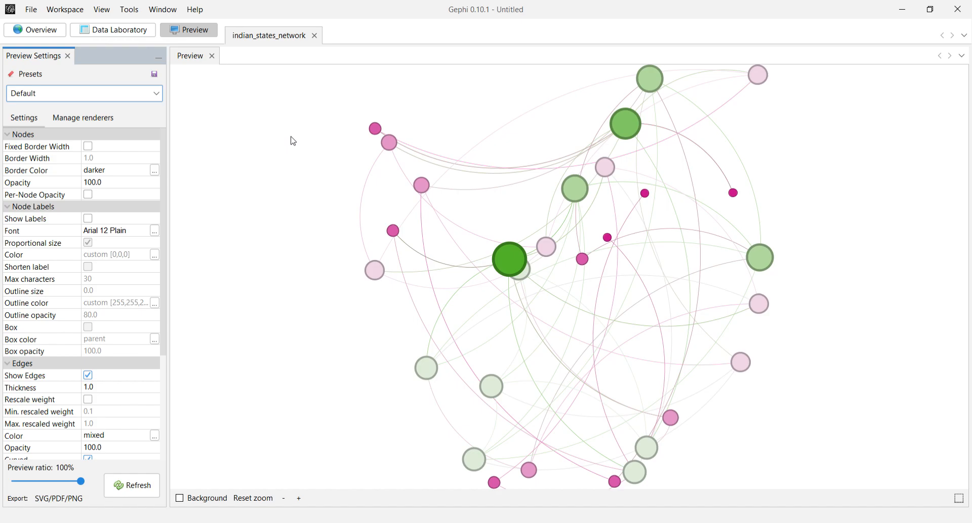
left_click(52, 31)
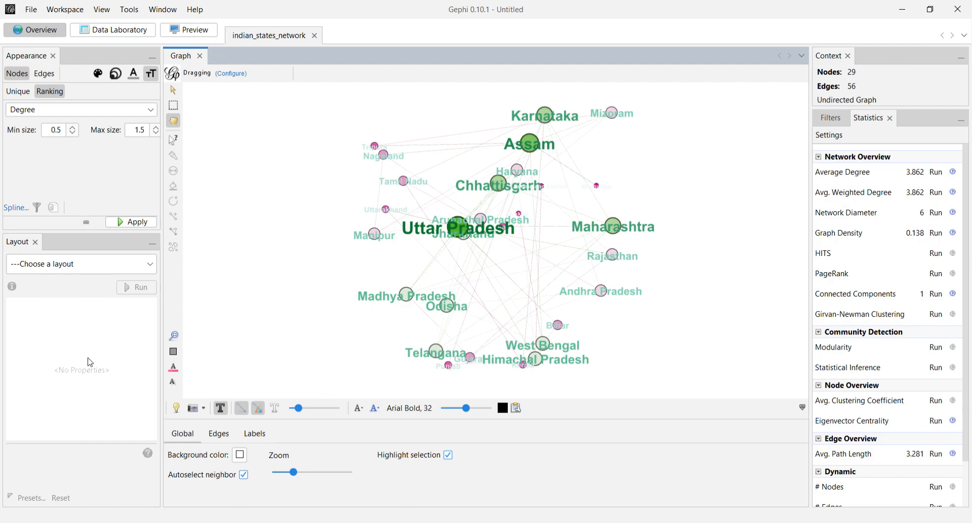
Run the Fruchterman Reingold layout on the graph and stop it once the nodes have spread out.
left_click(72, 265)
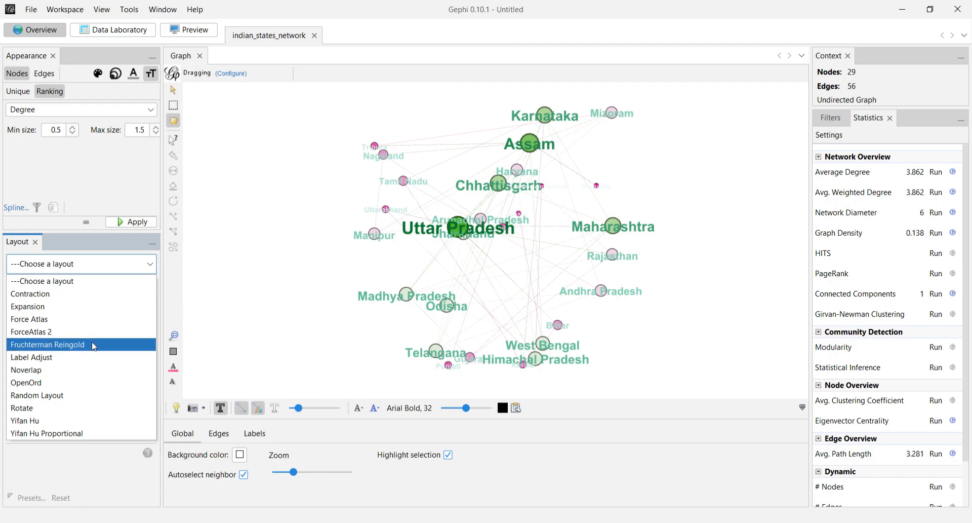
left_click(73, 347)
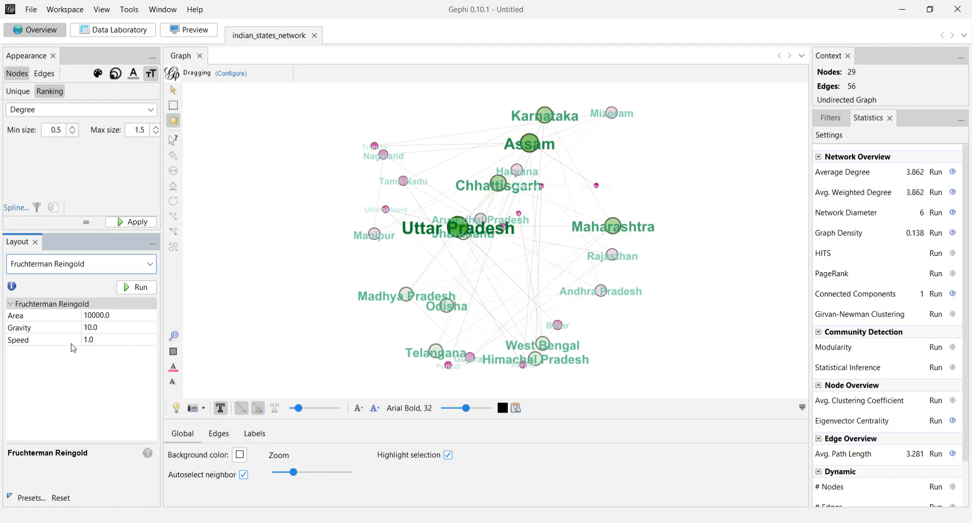
left_click(126, 291)
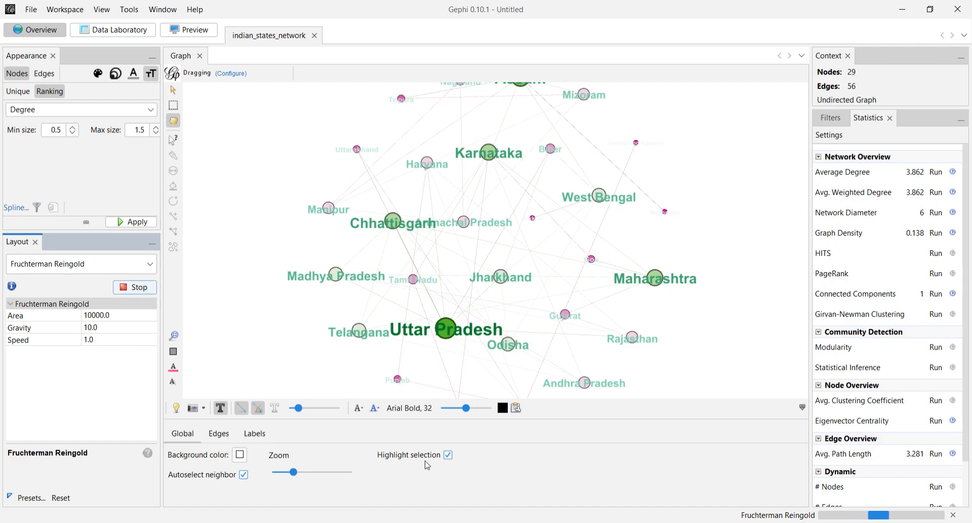
mouse_move(293, 472)
left_mouse_down()
mouse_move(284, 476)
mouse_move(301, 474)
left_mouse_up()
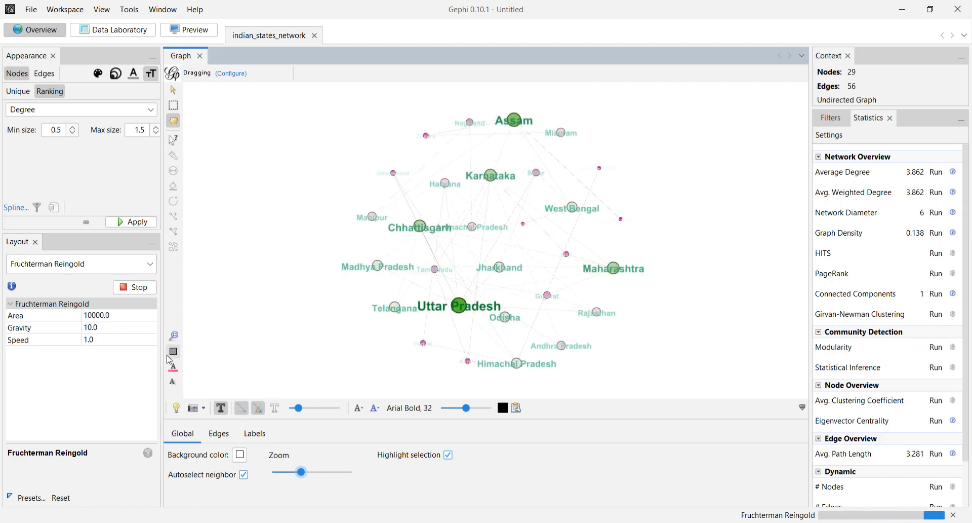
left_click(128, 289)
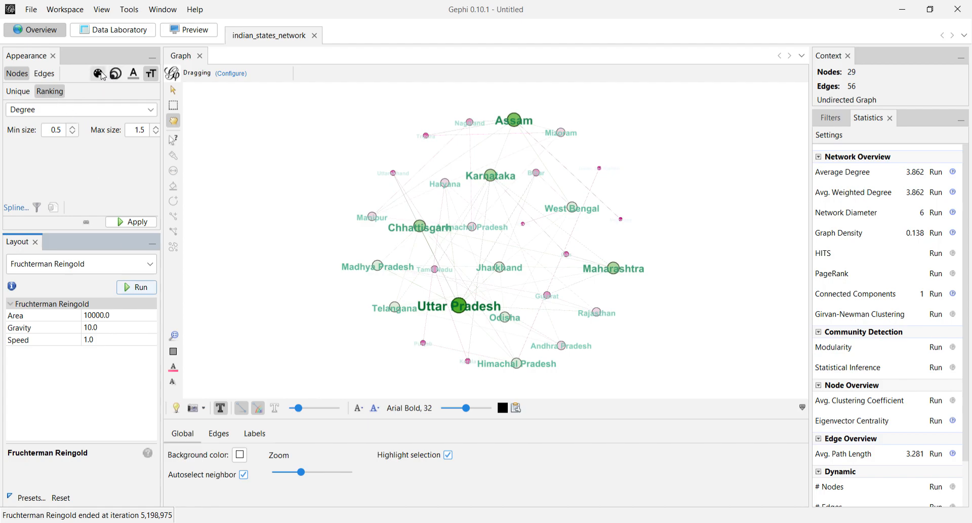
Color the node labels by a Degree partition and apply it to the graph.
left_click(133, 73)
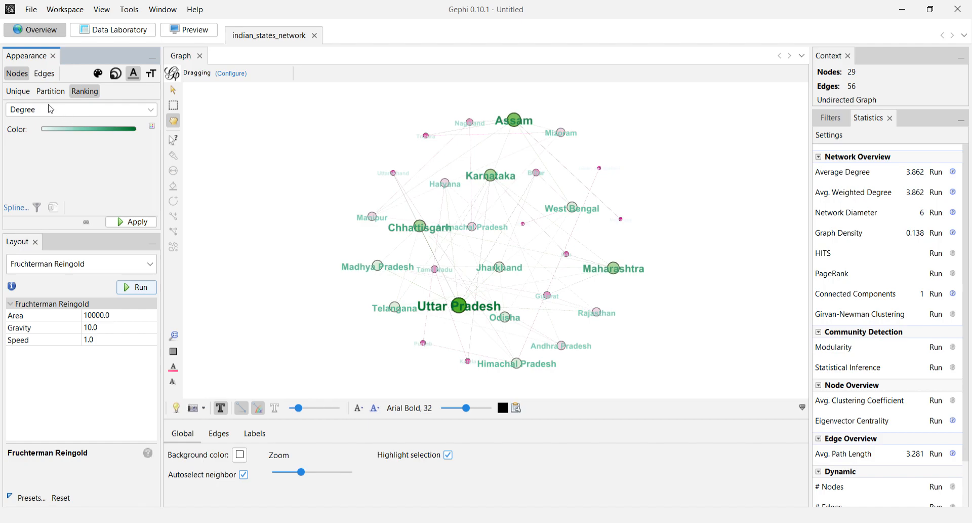
left_click(50, 91)
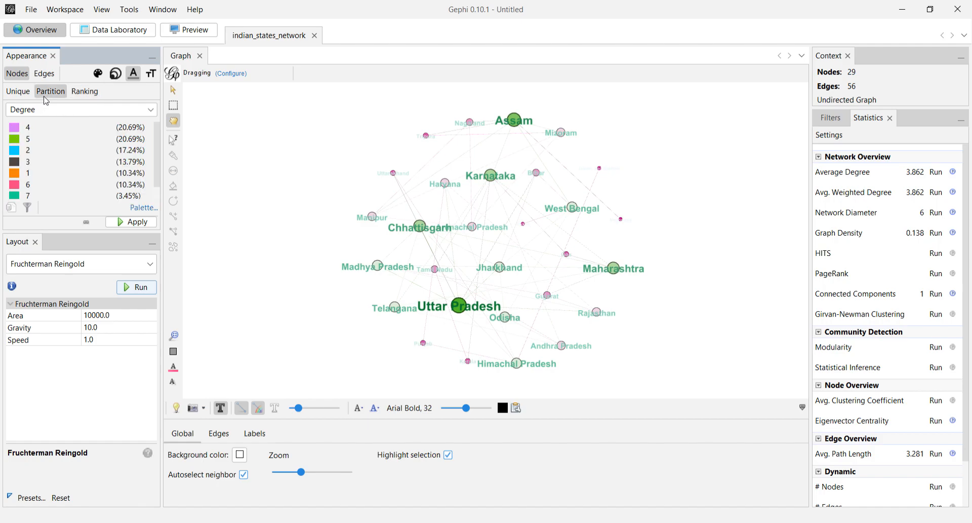
left_click(130, 223)
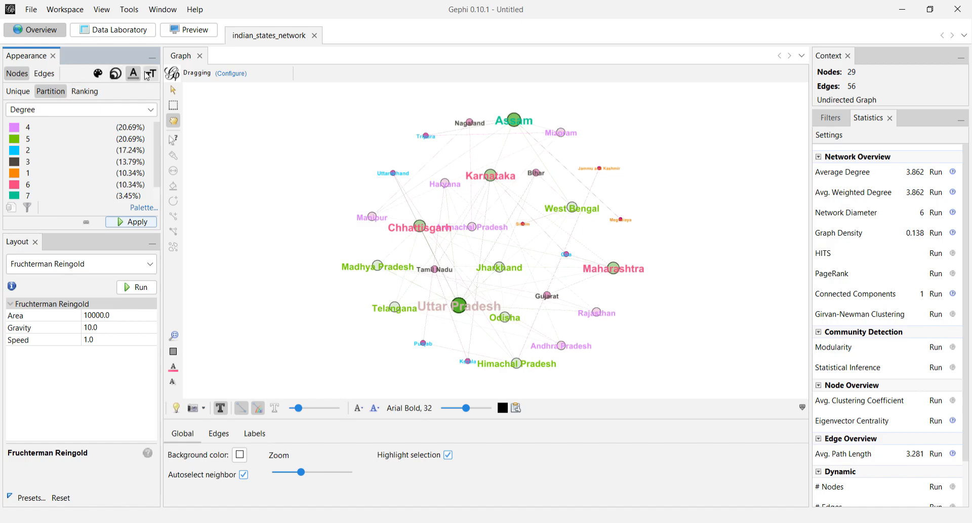
Set the minimum node label size to 1 in the Degree ranking and apply it.
left_click(146, 76)
left_click(62, 132)
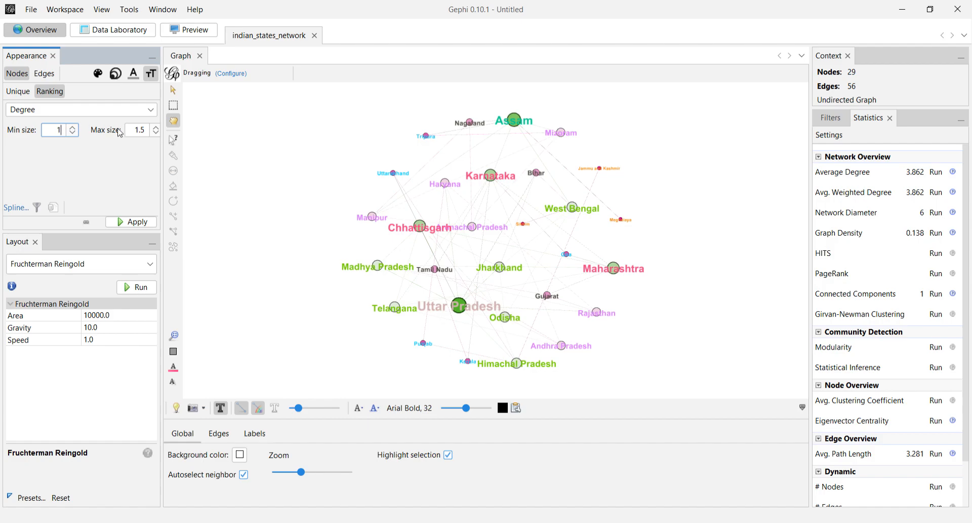
key("Tab")
left_click(120, 223)
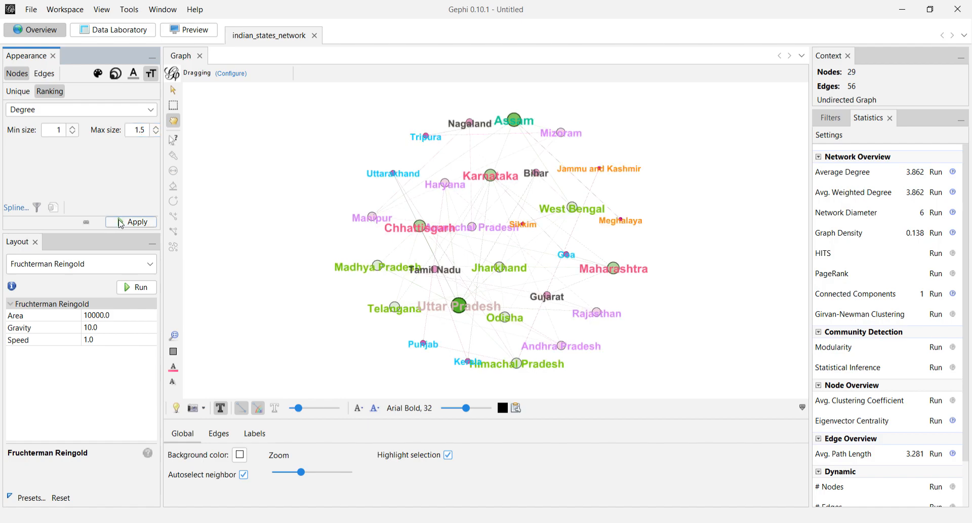
Color the nodes by a Degree partition and apply it to the graph.
left_click(112, 75)
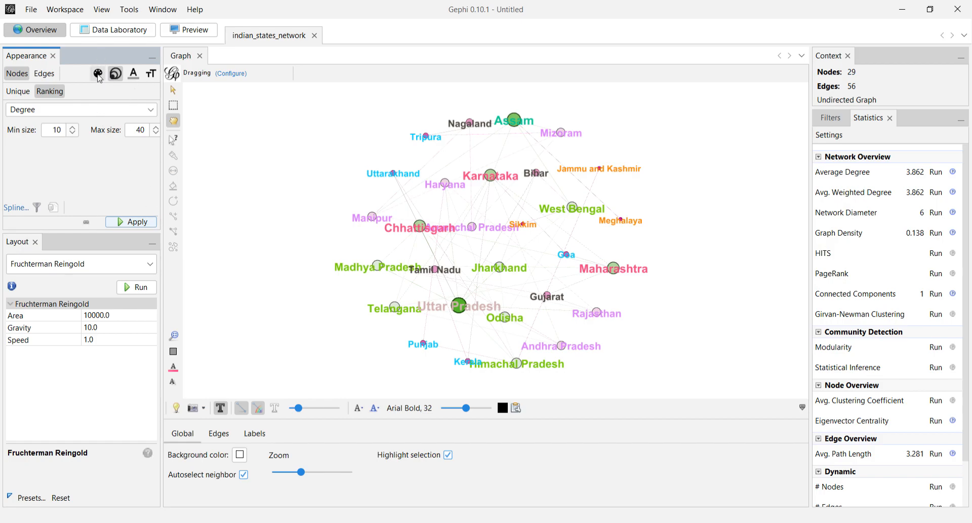
left_click(98, 75)
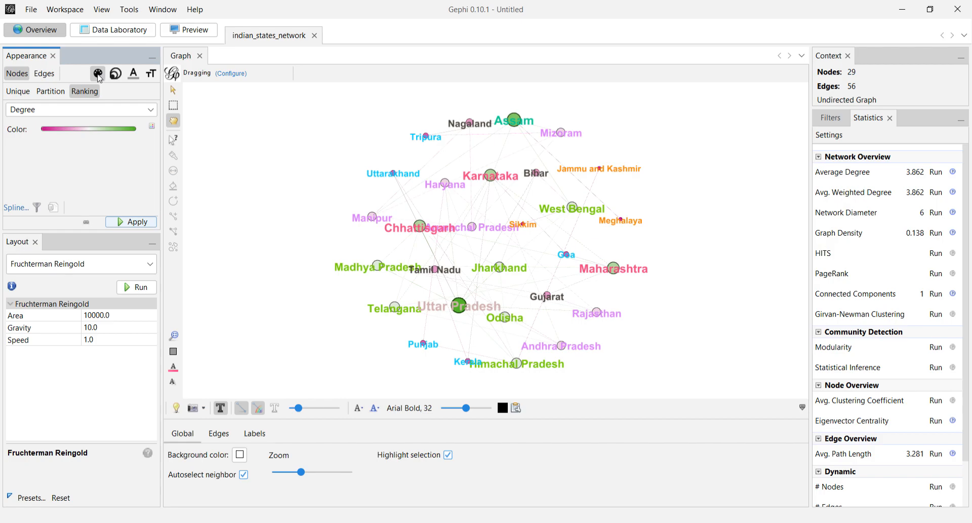
left_click(46, 93)
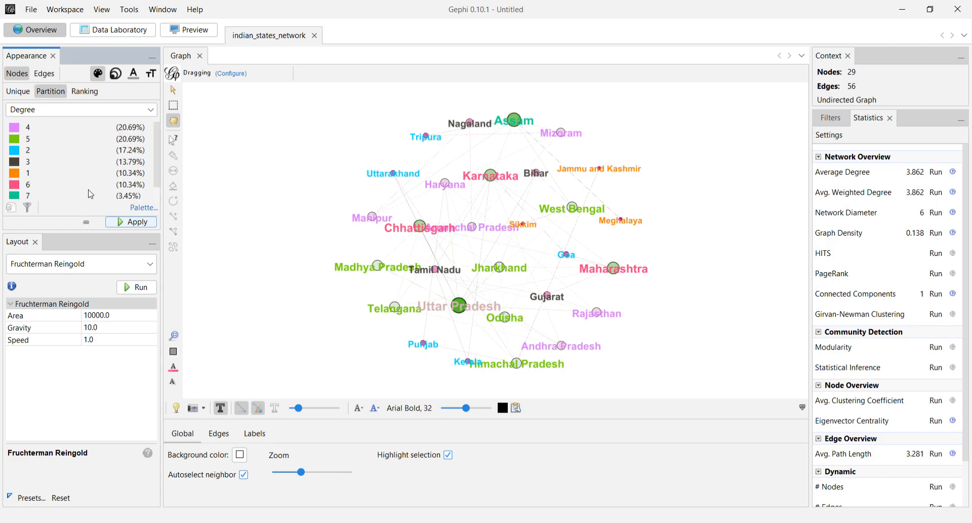
left_click(135, 223)
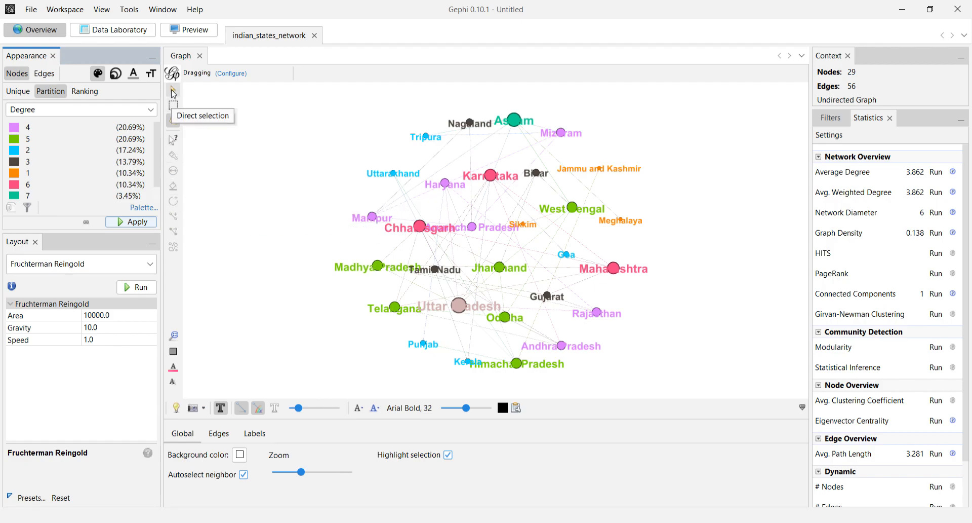
Inspect the properties and attributes of the Uttar Pradesh and Jharkhand nodes.
left_click(176, 96)
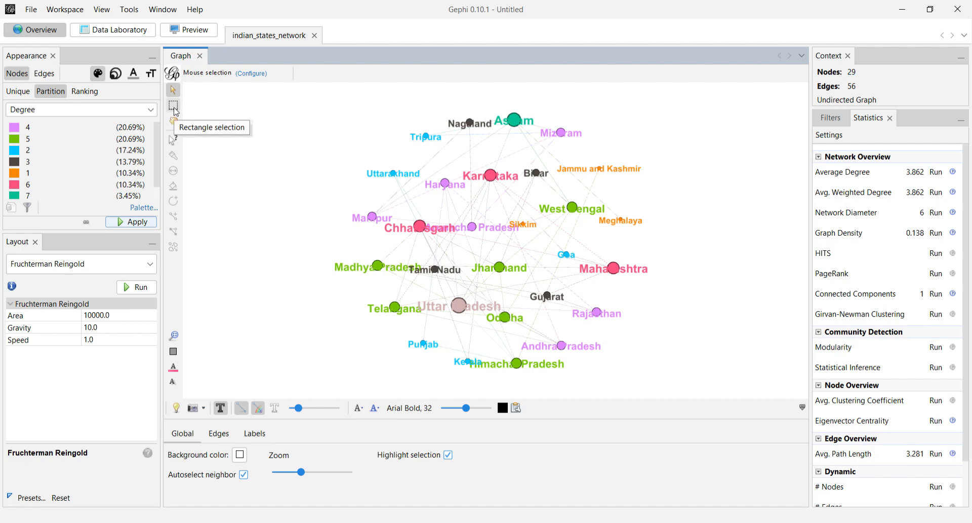
left_click(173, 139)
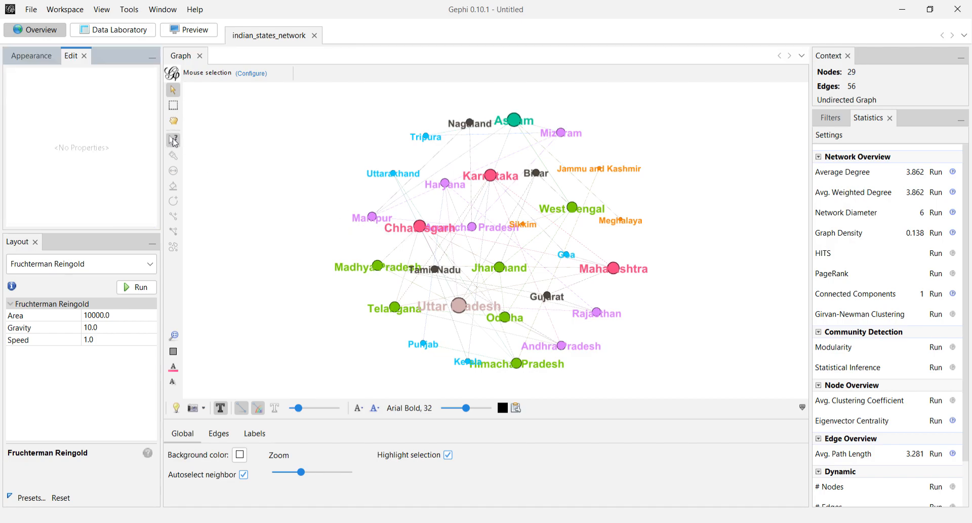
left_click(461, 306)
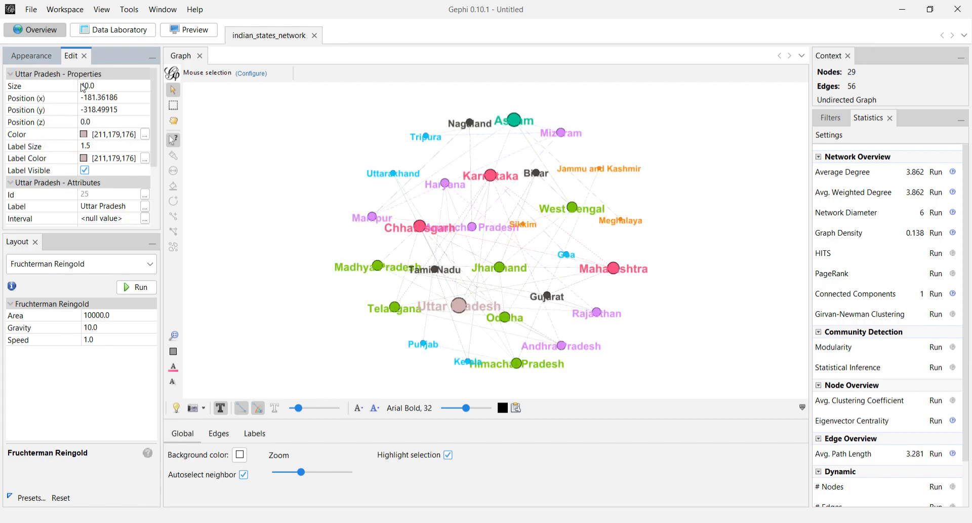
mouse_move(154, 159)
left_mouse_down()
mouse_move(157, 199)
mouse_move(151, 161)
left_mouse_up()
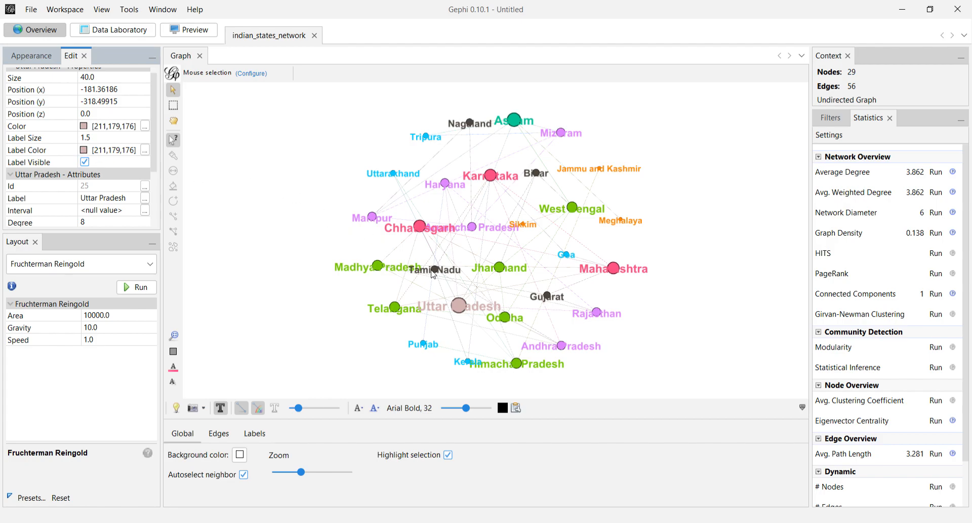
left_click(505, 271)
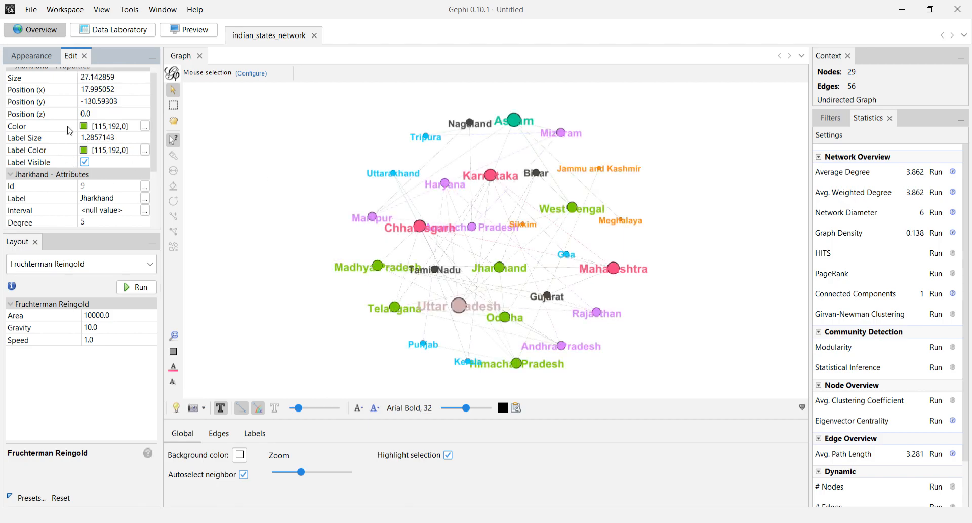
scroll(131, 147, "up", 1)
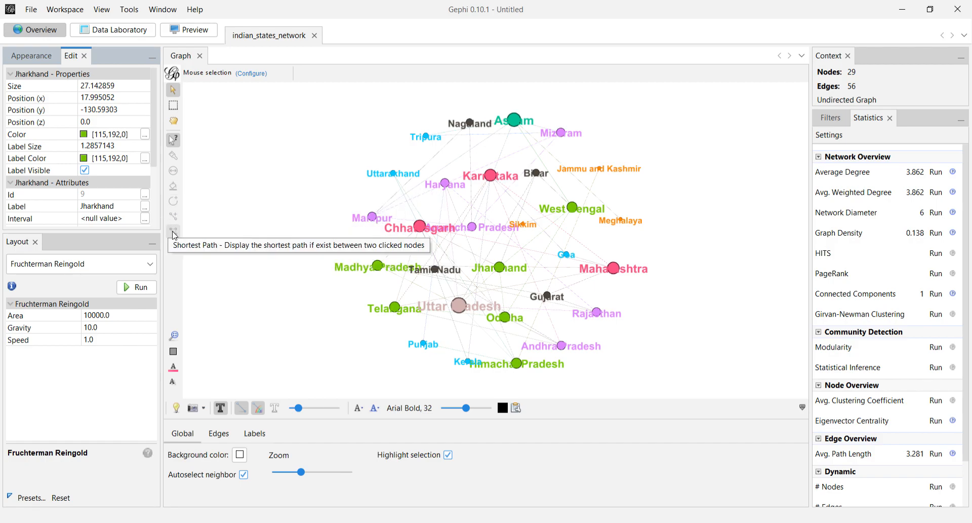
Add four new nodes of size 10 in the empty area beside the graph with the Node Pencil.
left_click(174, 204)
left_click(267, 164)
left_click(276, 185)
left_click(264, 211)
left_click(289, 220)
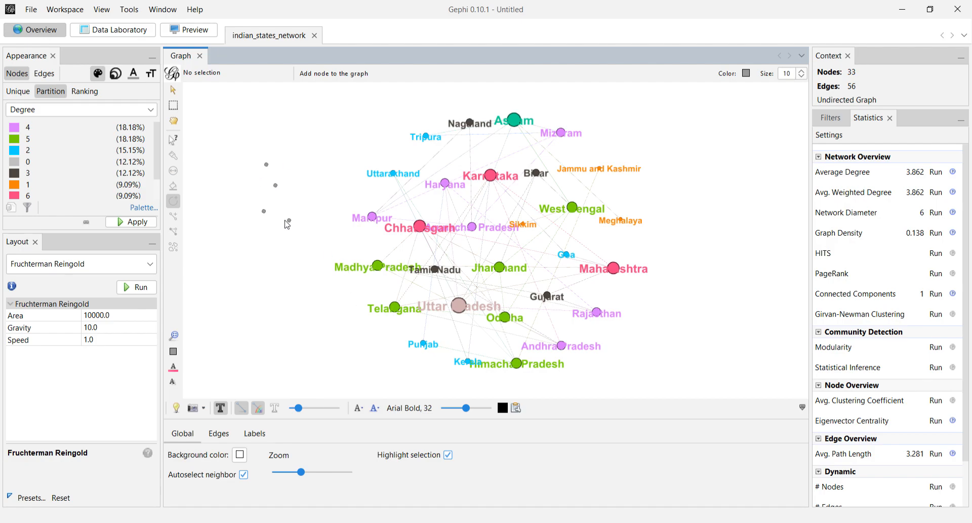
Link three of the new nodes in a chain with undirected edges of weight 1, and increase the edge thickness in the graph.
left_click(174, 217)
left_click(276, 186)
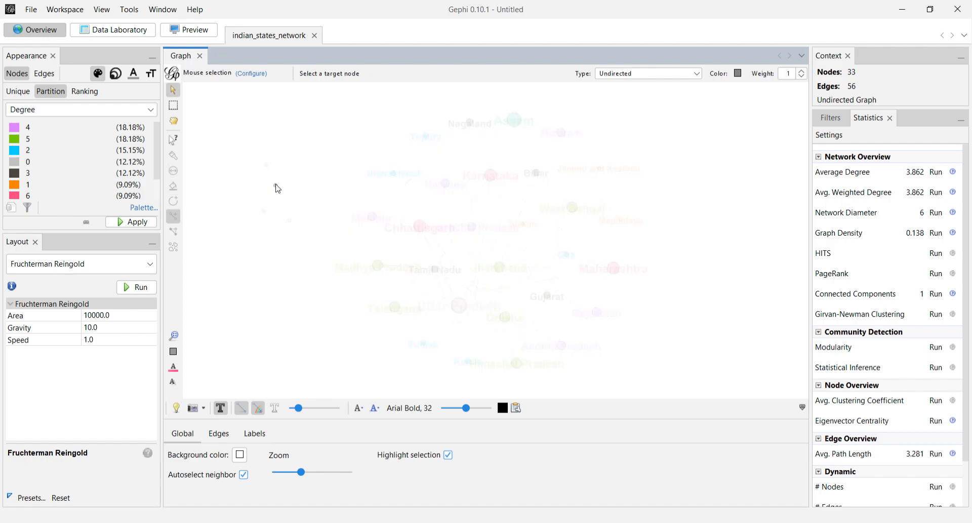
left_click(266, 165)
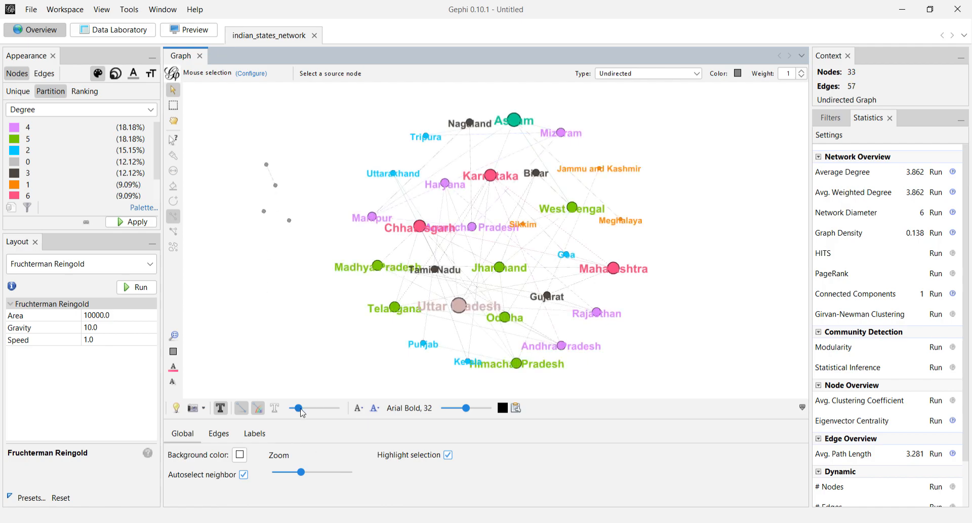
left_click_drag(298, 408, 331, 411)
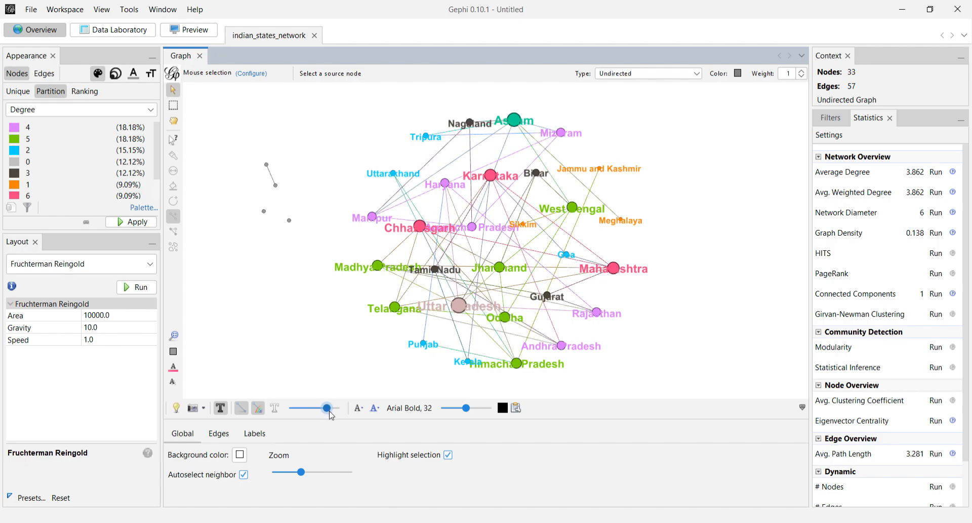
left_click(273, 196)
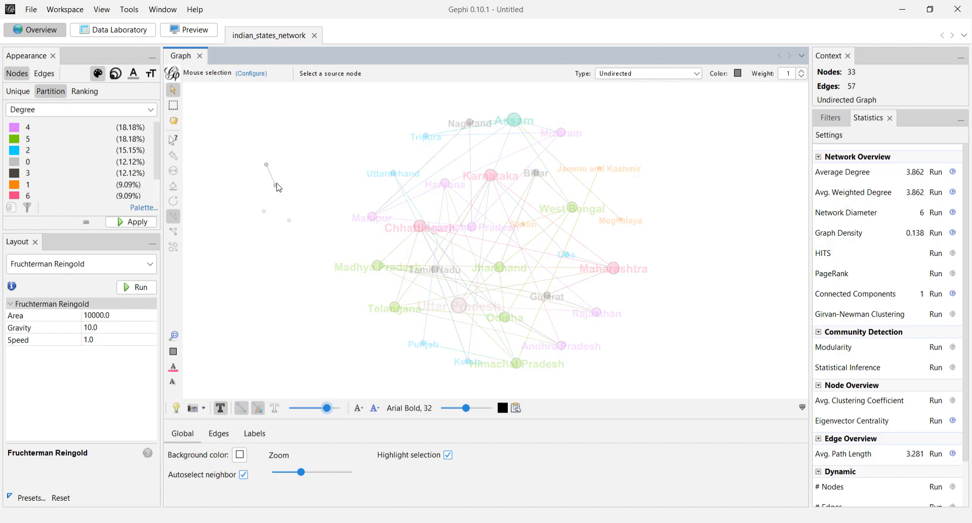
left_click(264, 210)
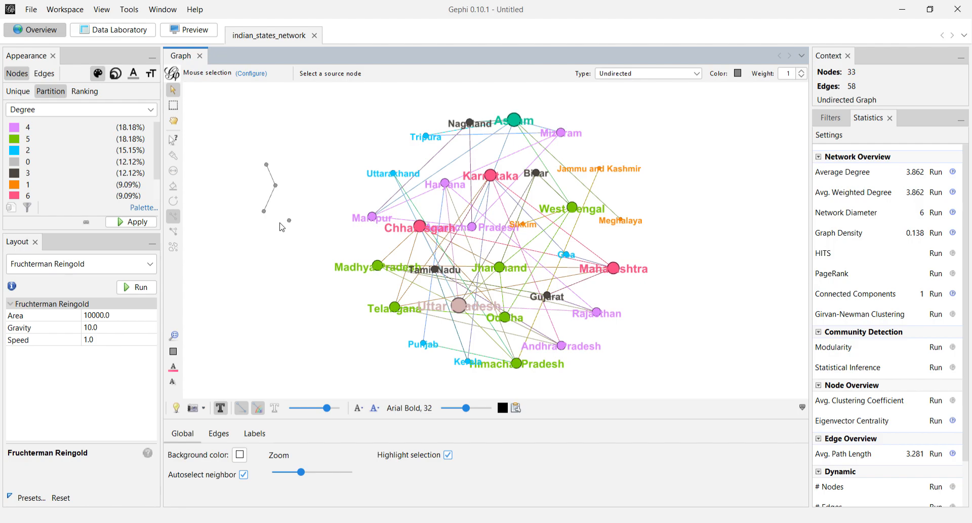
Run the Connected Components statistic again on the extended graph and close its report.
left_click(937, 294)
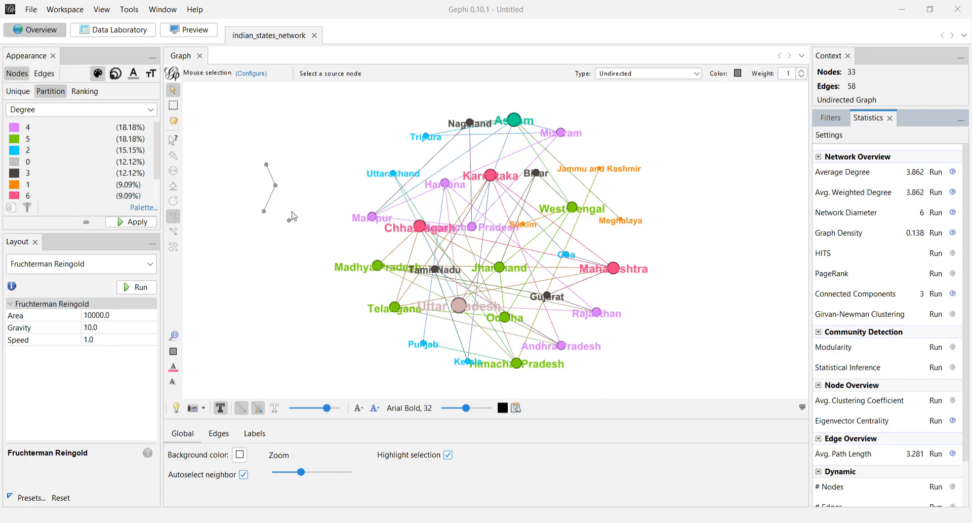
left_click(660, 432)
Select the four added nodes with a rectangle selection and delete them.
left_click(173, 106)
left_click_drag(252, 154, 298, 234)
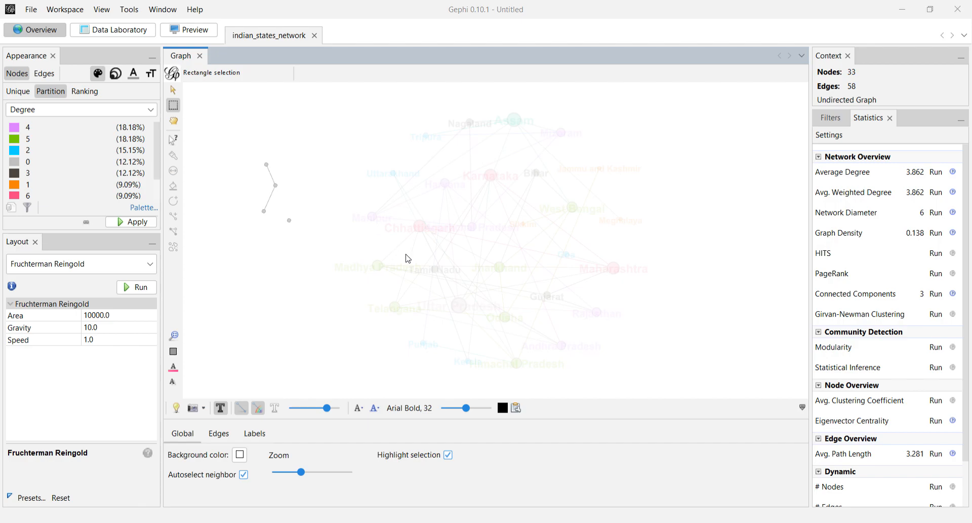
key("Delete")
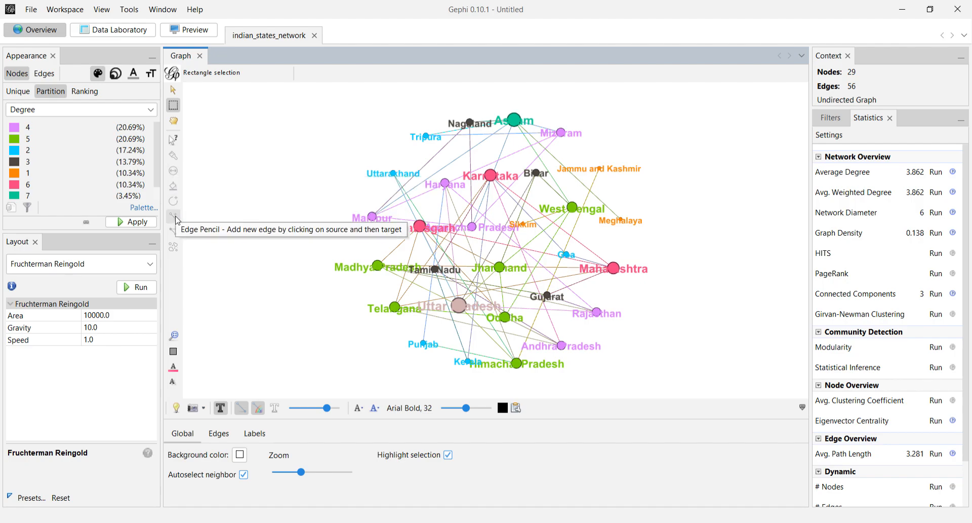
Add one new node of size 10 beside the graph and paint it red with the Painter.
left_click(174, 201)
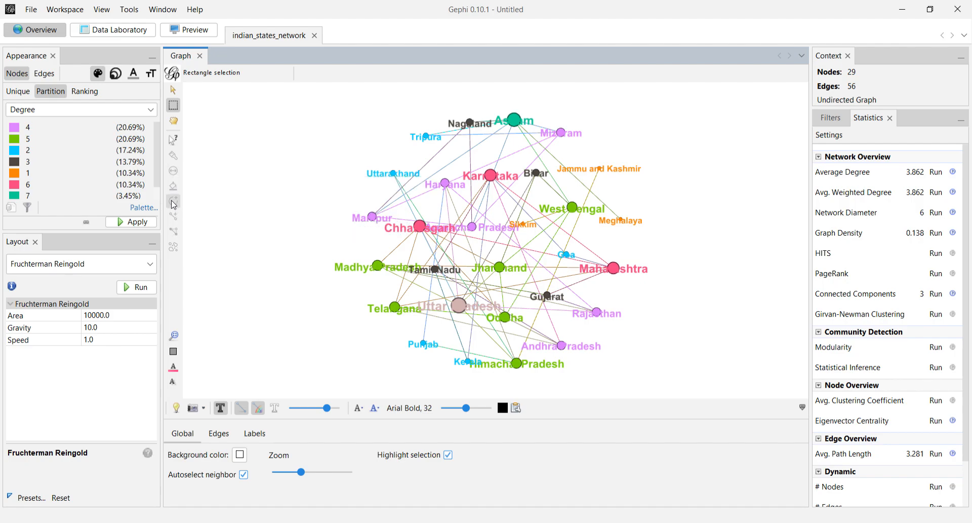
left_click(250, 161)
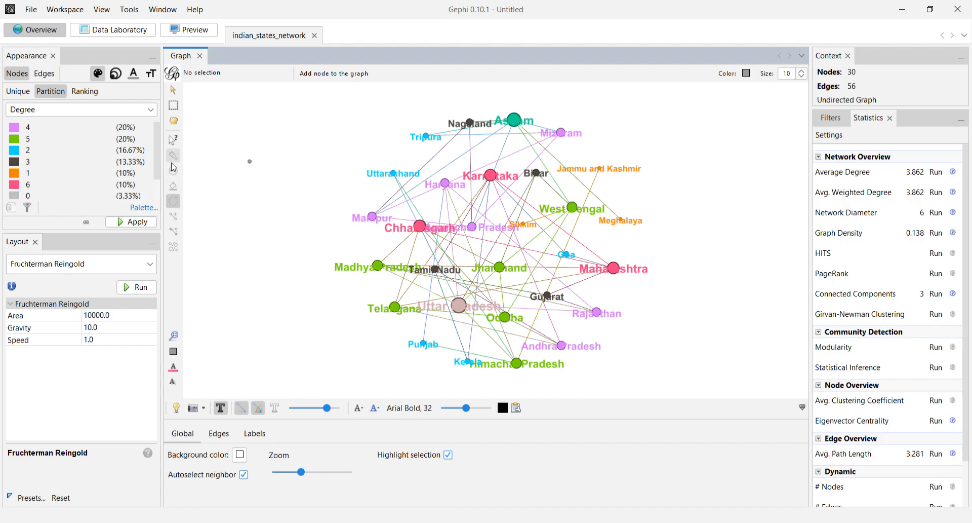
left_click(175, 158)
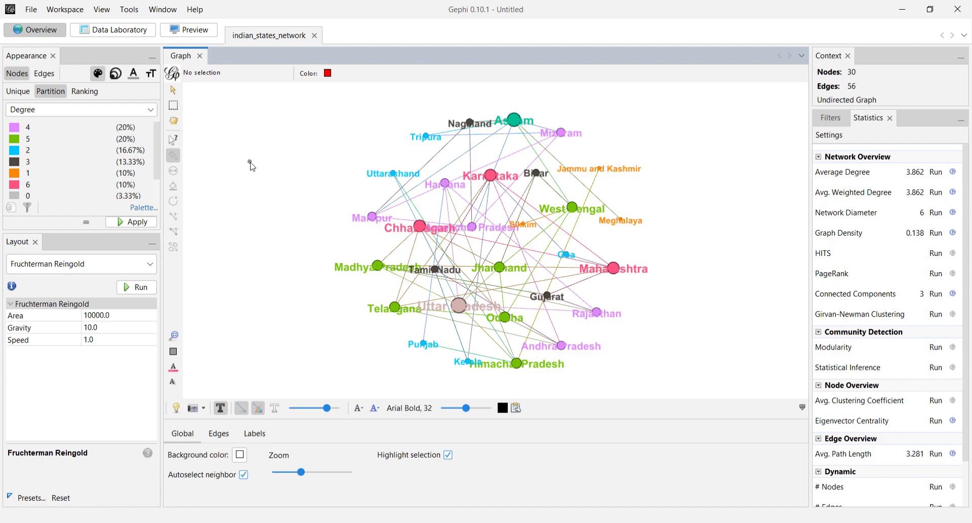
mouse_move(302, 472)
left_mouse_down()
mouse_move(313, 473)
mouse_move(292, 473)
left_mouse_up()
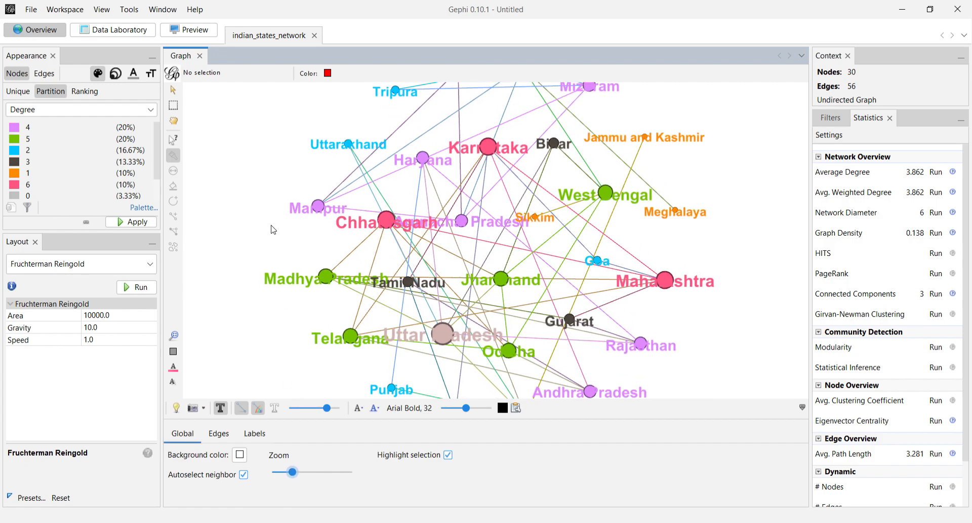
left_click_drag(274, 229, 321, 245)
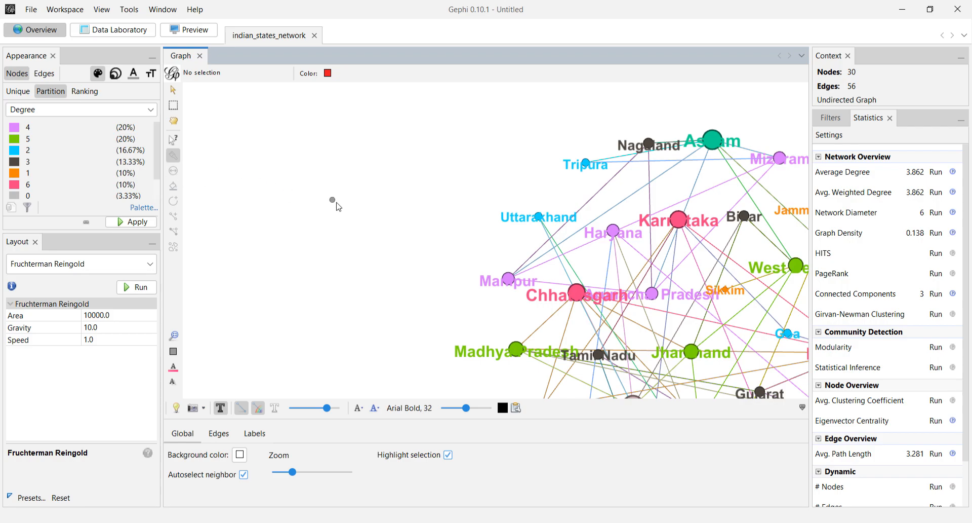
left_click(175, 91)
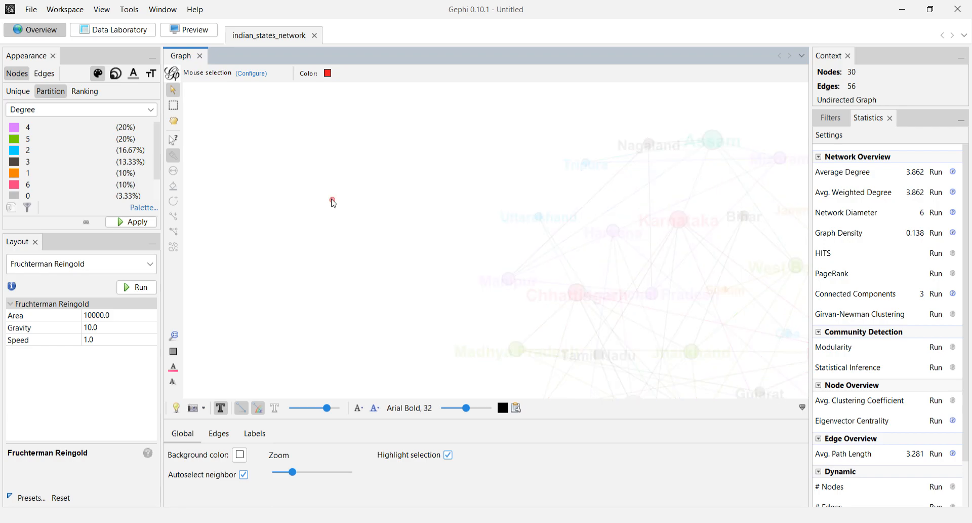
Enlarge the red node with the Sizer tool.
left_click(174, 171)
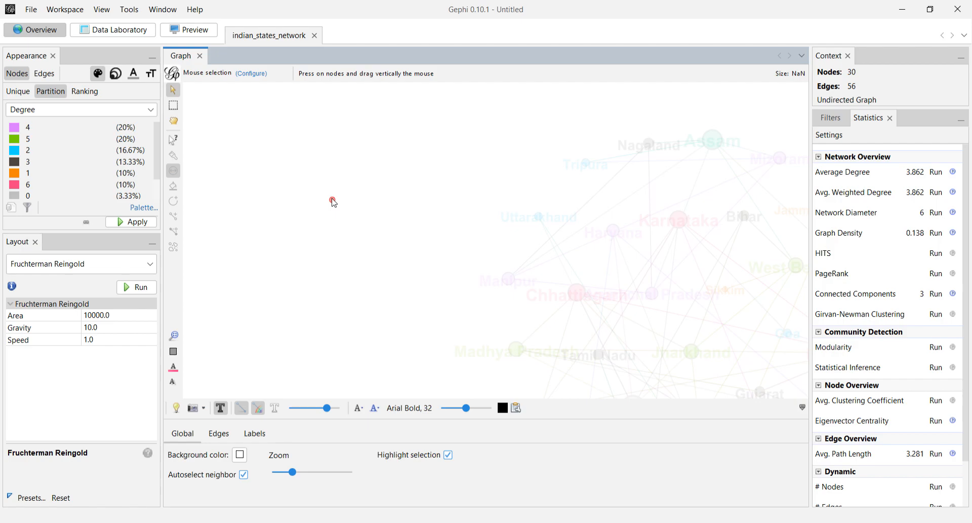
left_click_drag(333, 200, 334, 178)
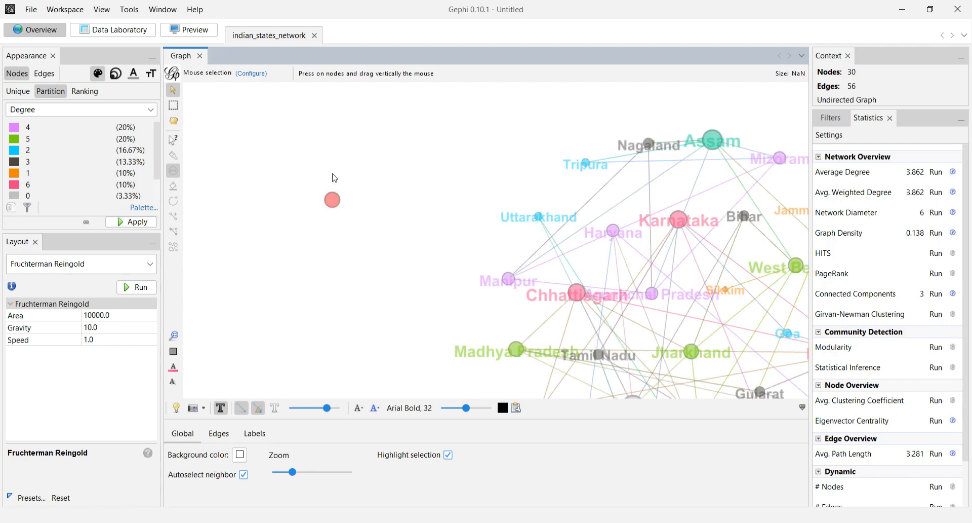
left_click(332, 201)
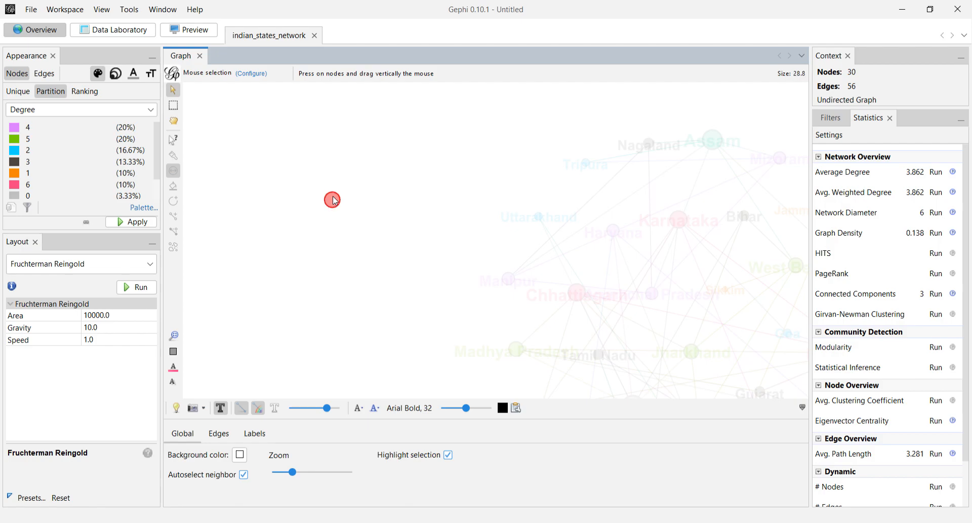
left_click_drag(334, 198, 341, 223)
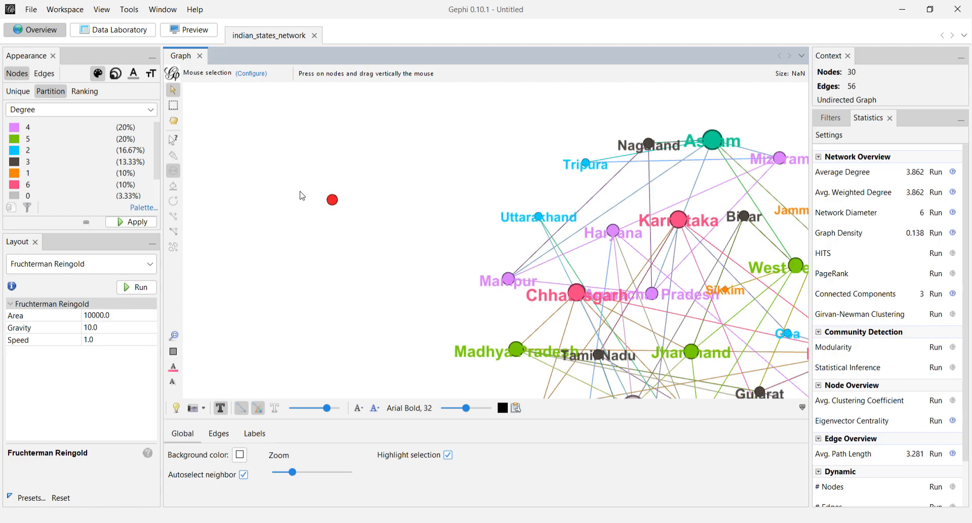
Select the red node with a rectangle selection and delete it.
left_click(173, 105)
left_click_drag(306, 185, 355, 219)
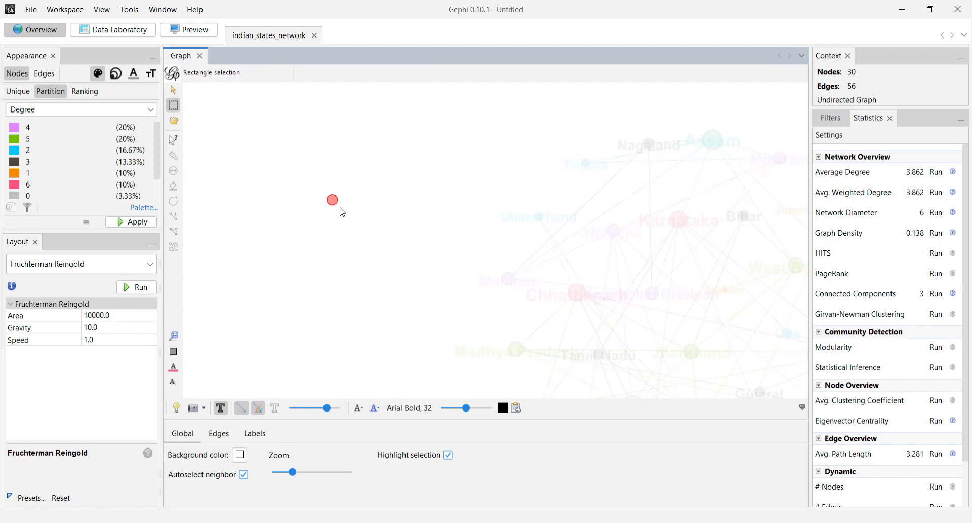
key("Delete")
left_click_drag(291, 472, 308, 473)
left_click(465, 292)
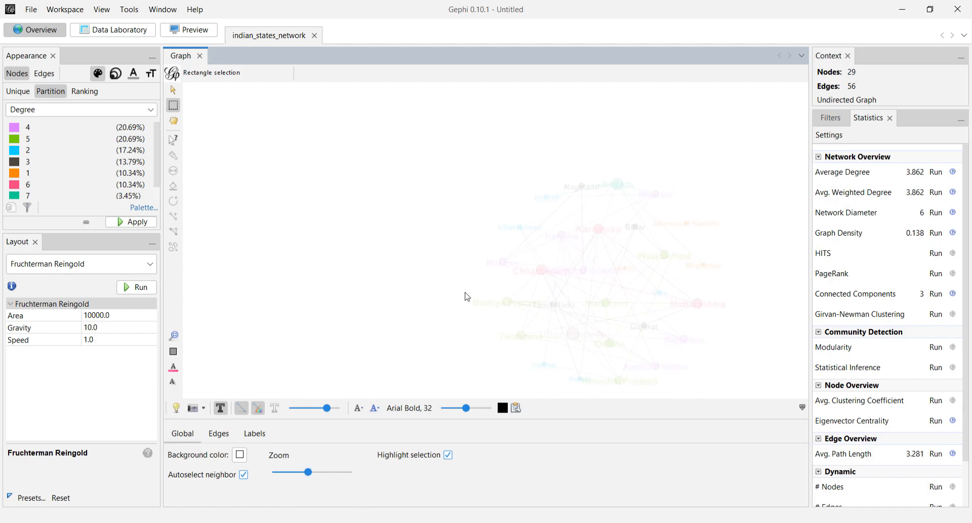
Center the view on the graph, and switch its background to black and back to white.
left_click(175, 337)
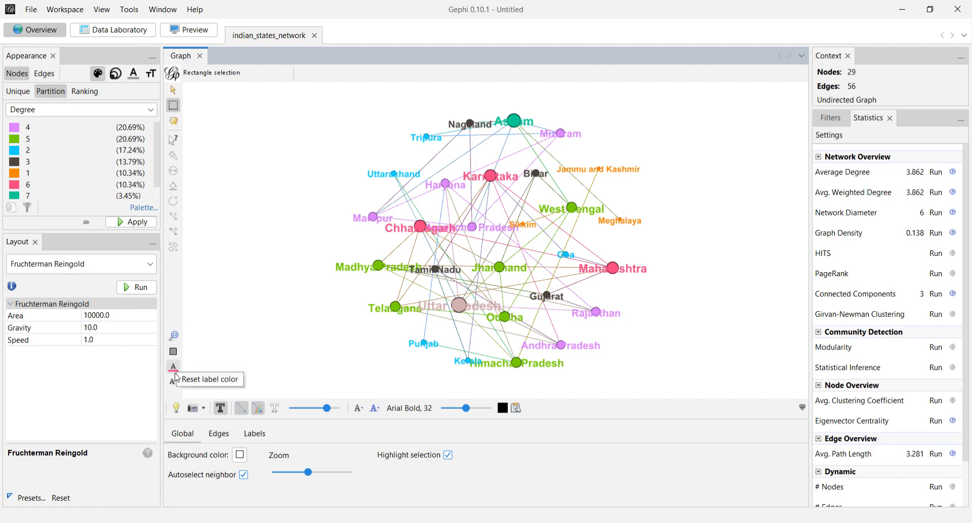
left_click(176, 408)
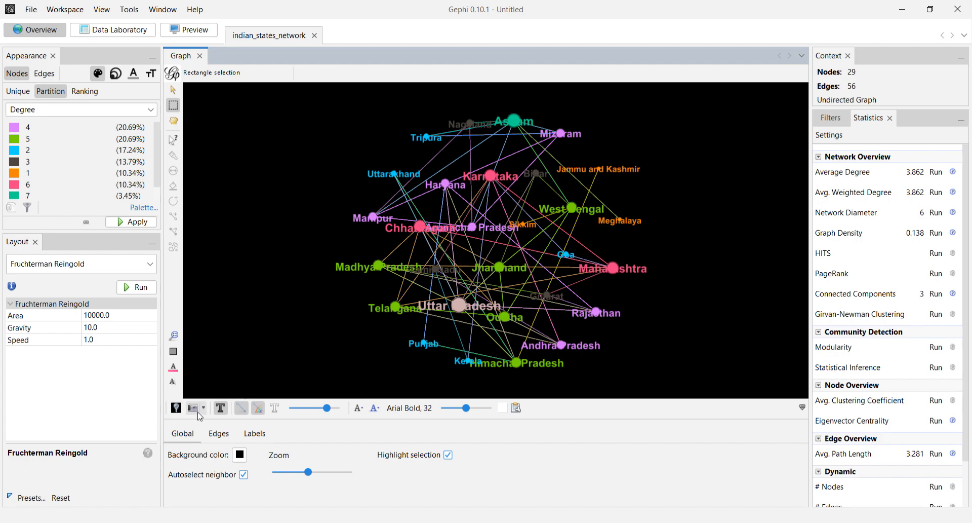
left_click(177, 408)
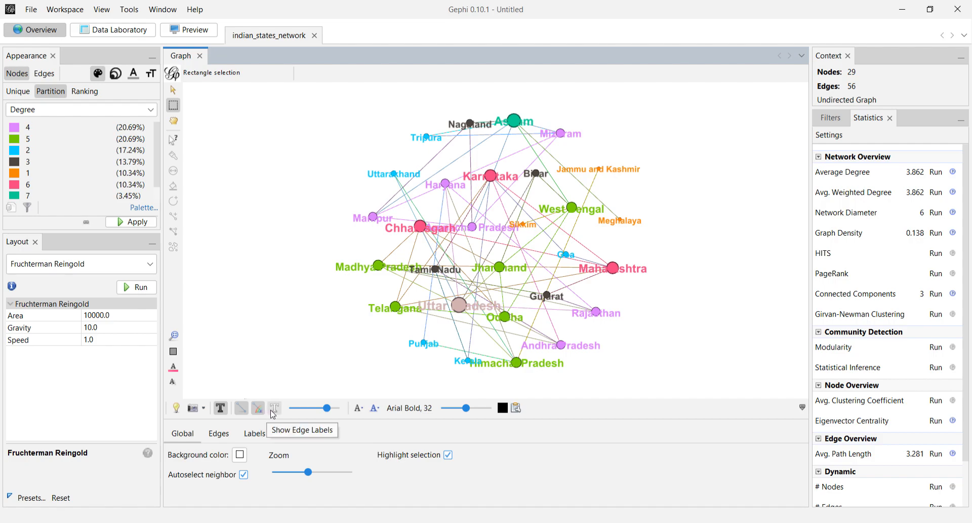
Reduce the edge thickness slightly, and review the edge and label display settings before collapsing them.
mouse_move(326, 409)
left_mouse_down()
mouse_move(305, 408)
mouse_move(325, 408)
left_mouse_up()
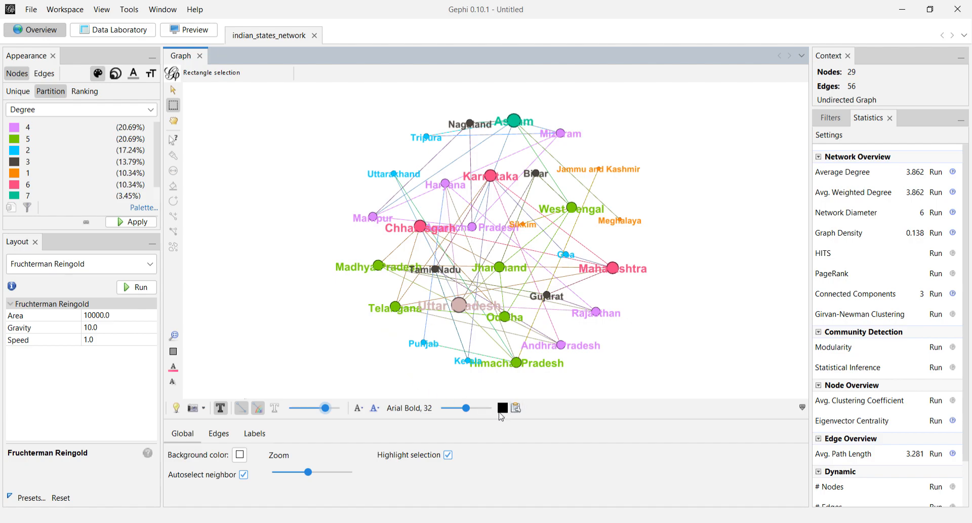
left_click(224, 435)
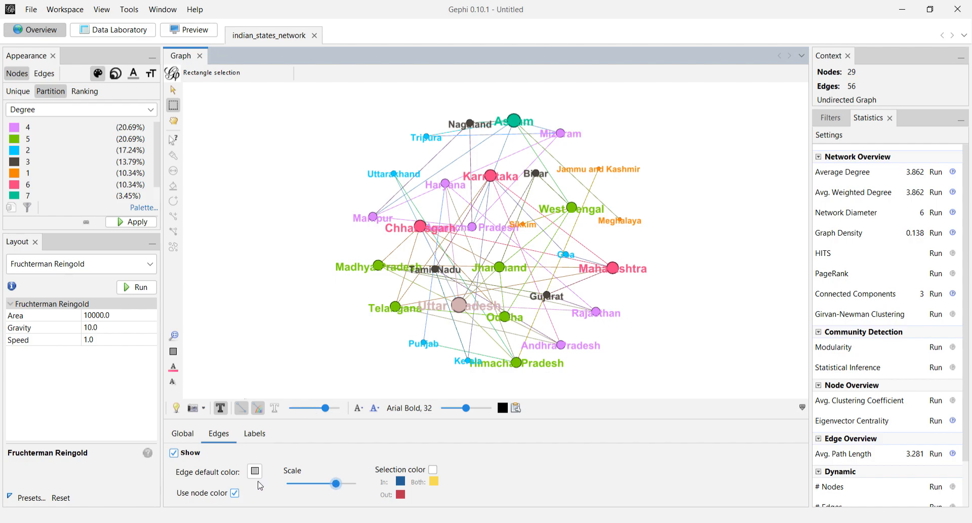
left_click(268, 436)
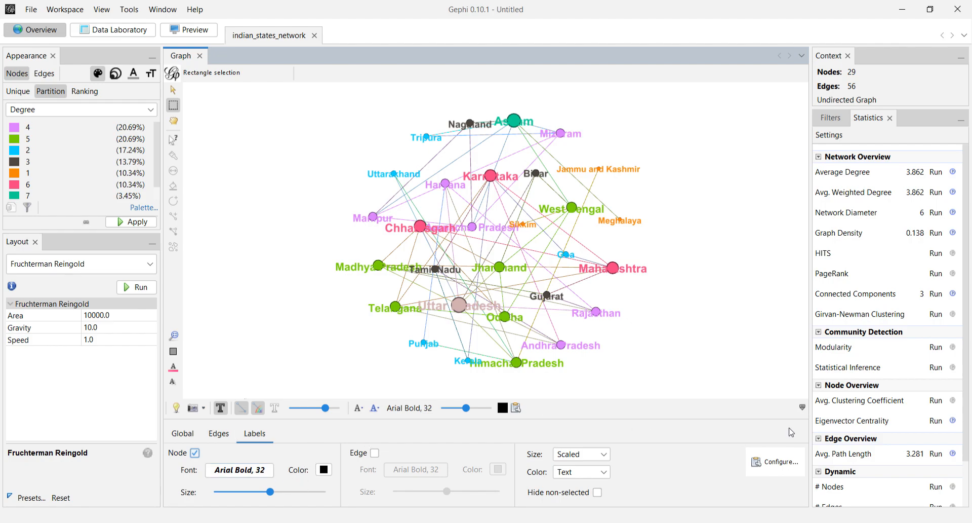
left_click(803, 409)
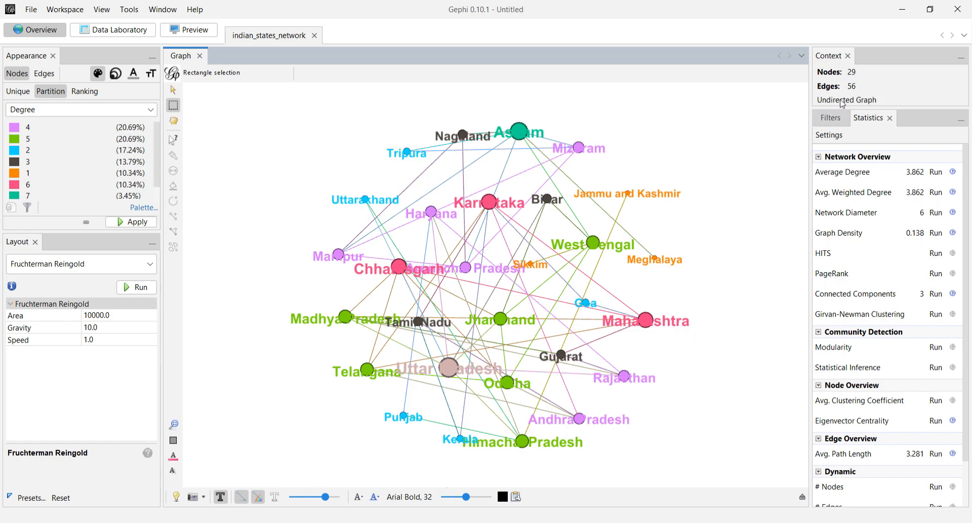
Filter the graph by the Topology filter Degree Range, set to a range from 3 to 8.
left_click(840, 119)
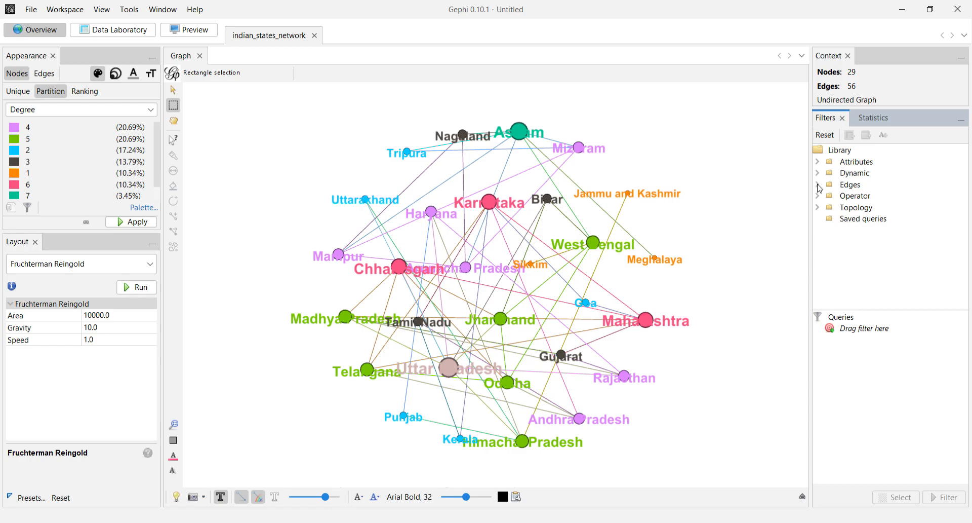
left_click(819, 209)
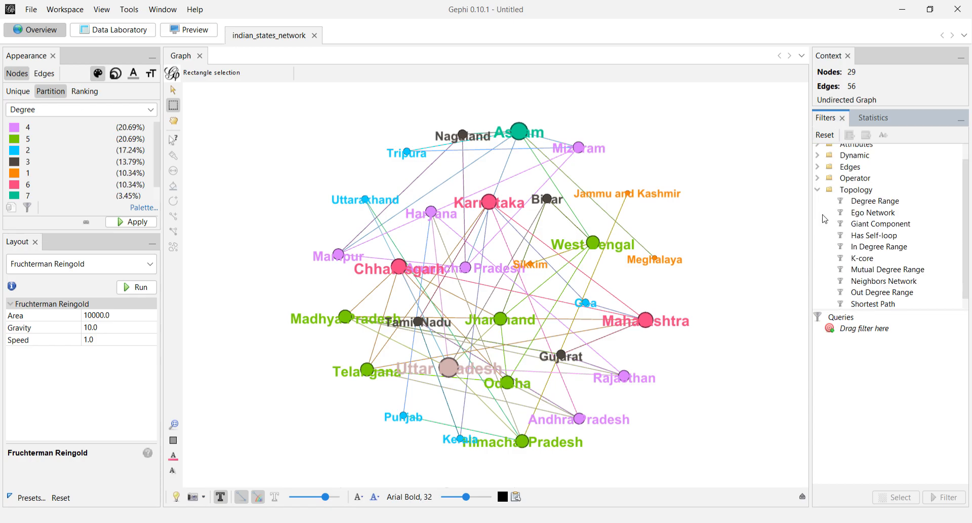
left_click_drag(856, 204, 870, 401)
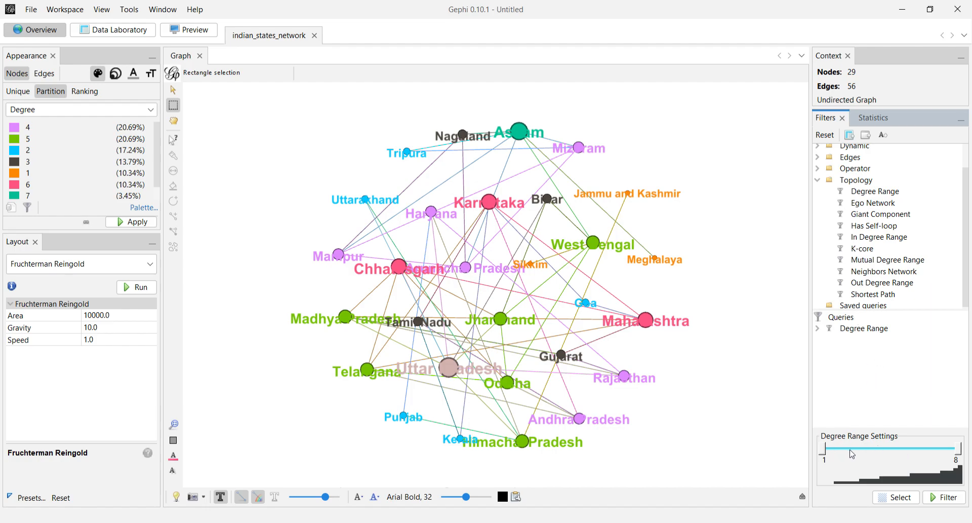
left_click_drag(824, 453, 866, 455)
left_click(940, 500)
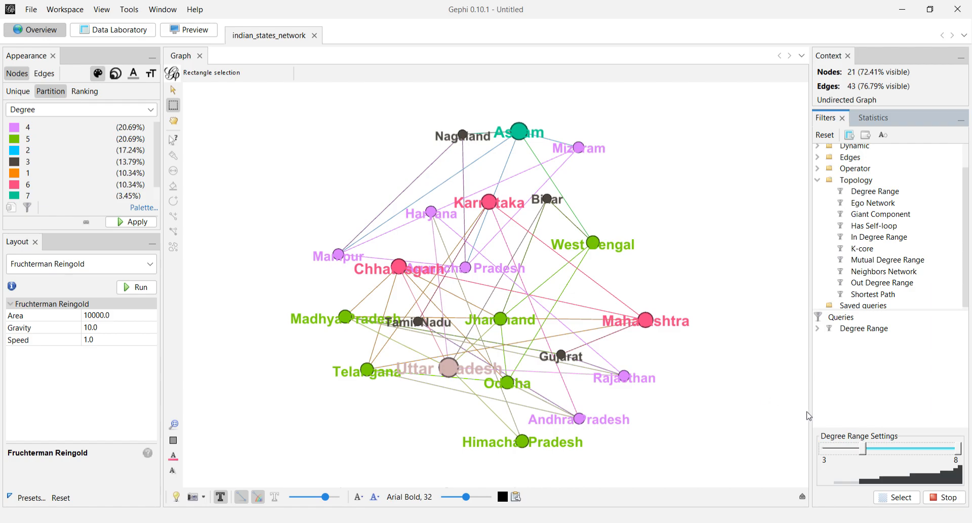
Stop the Degree Range filter and look through the Edges category of the filter library.
left_click(945, 497)
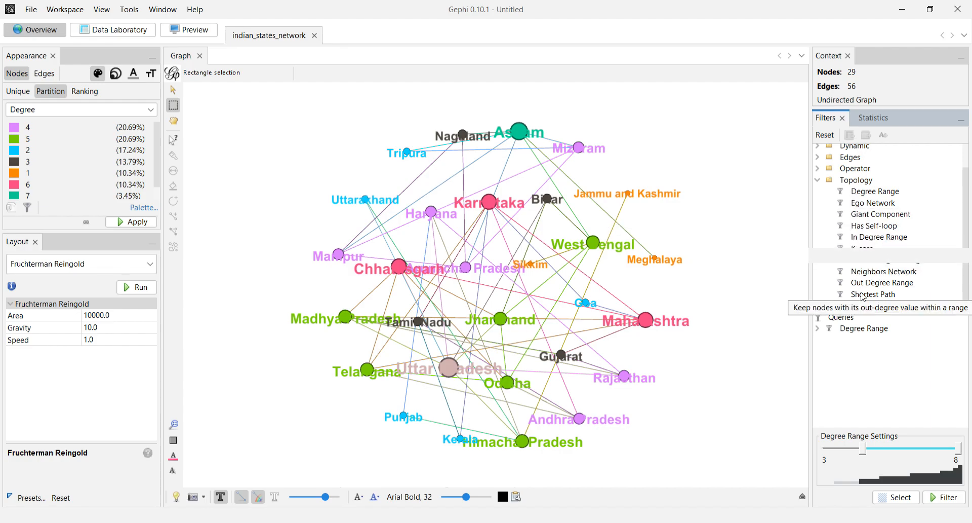
left_click(817, 180)
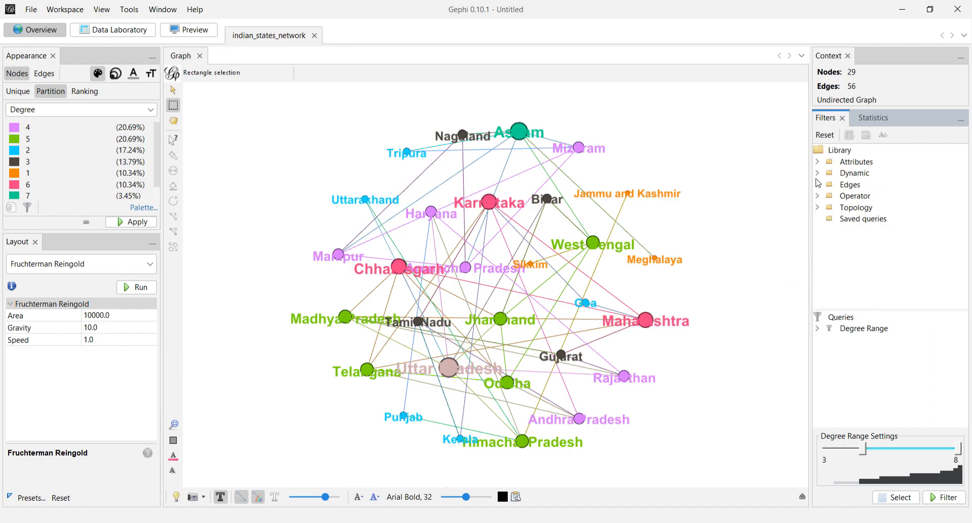
left_click(818, 184)
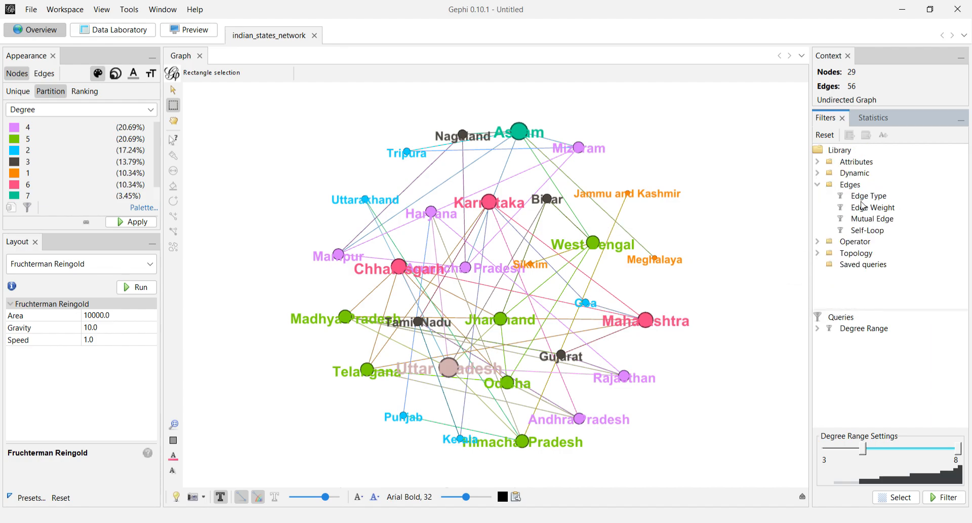
left_click(818, 185)
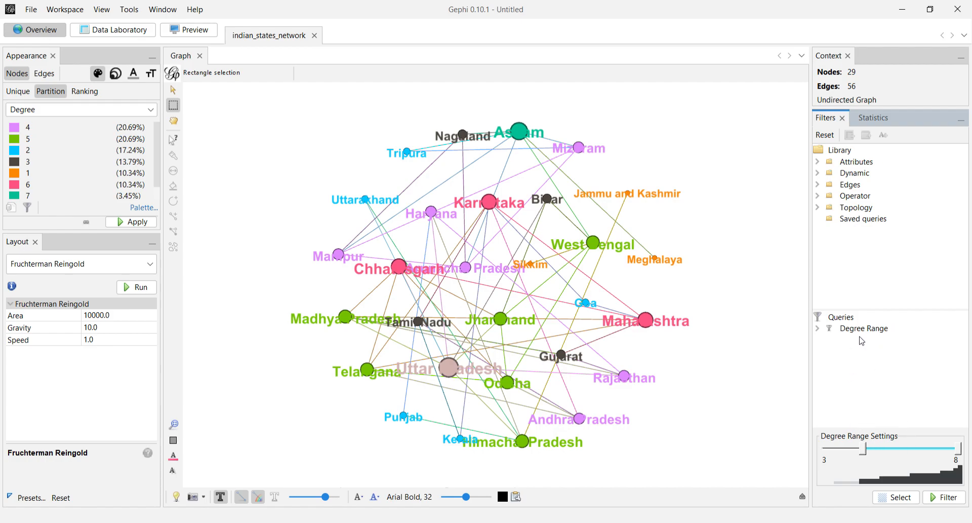
Refresh the Preview rendering of the graph to examine it up close, and return to the Overview.
left_click(198, 36)
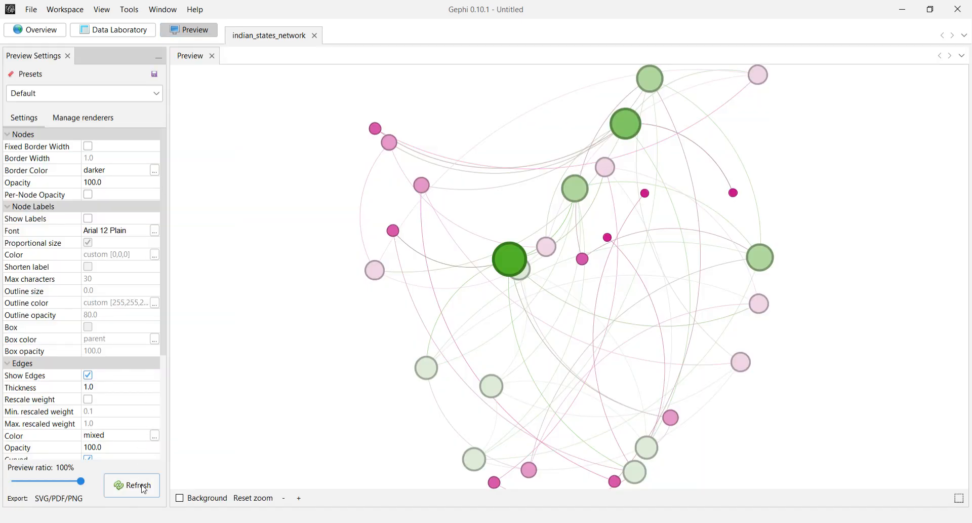
left_click(143, 487)
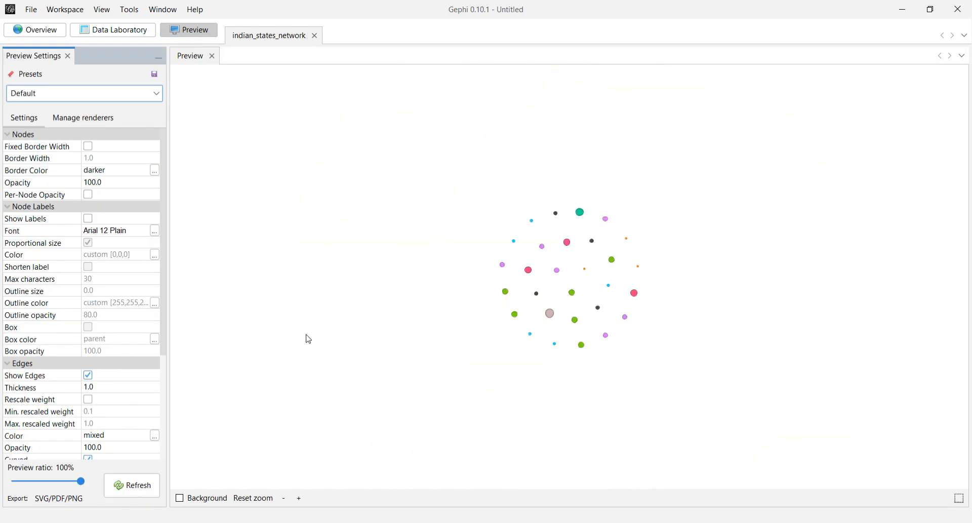
scroll(308, 339, "up", 5)
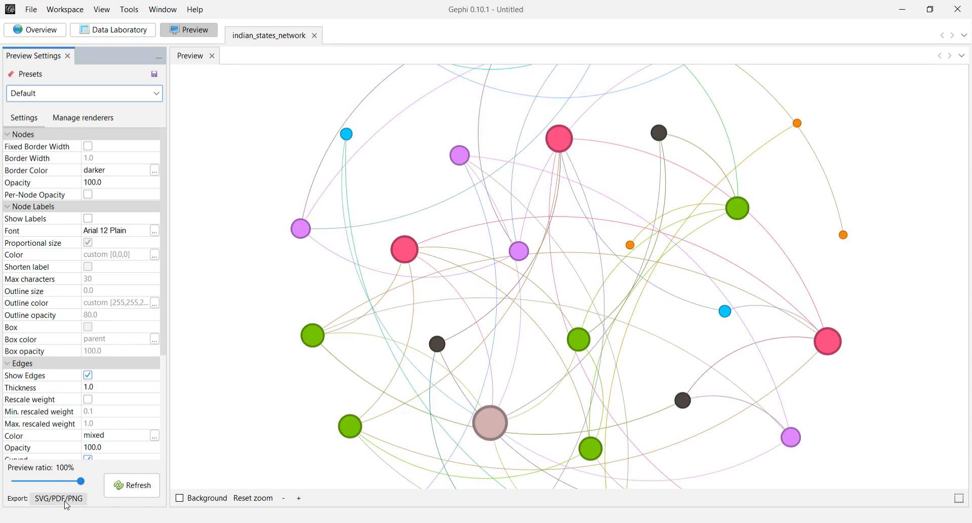
left_click(44, 30)
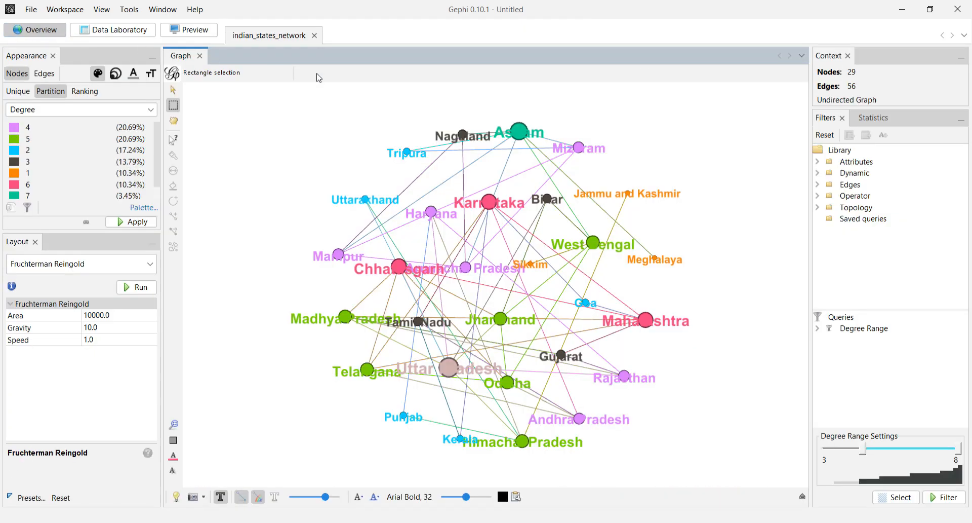